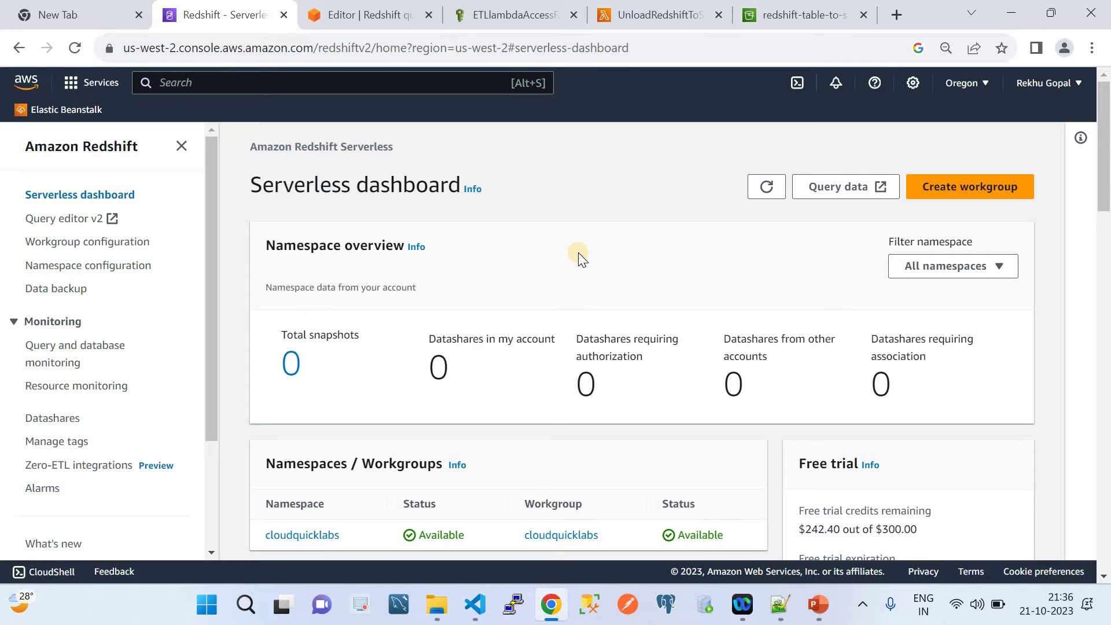
pyautogui.scroll(-2, 579, 252)
pyautogui.scroll(1, 579, 253)
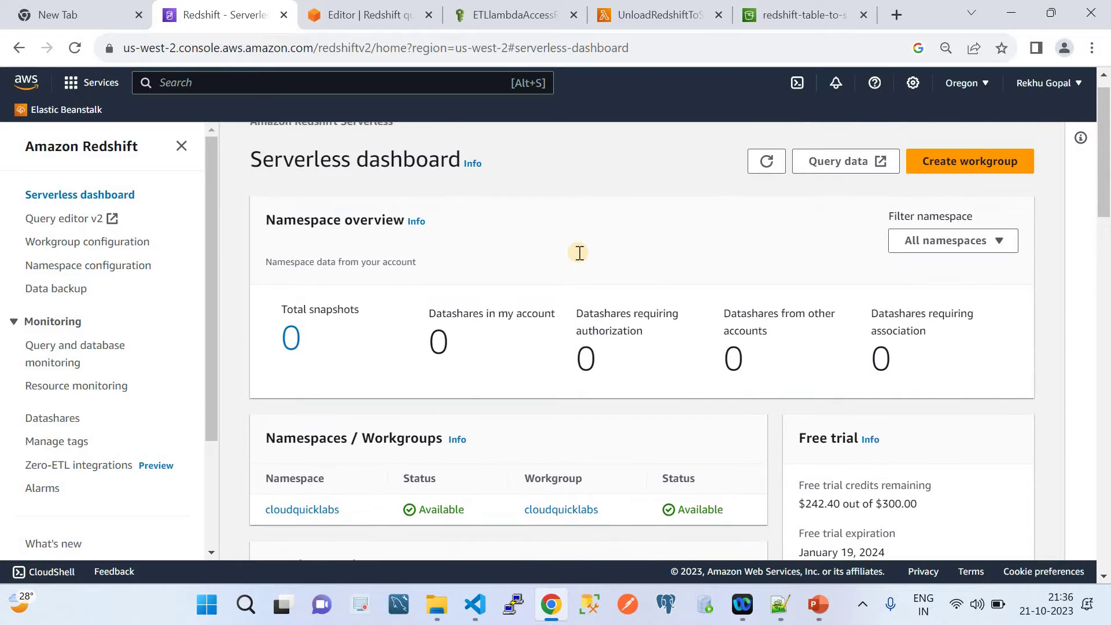
pyautogui.scroll(1, 579, 253)
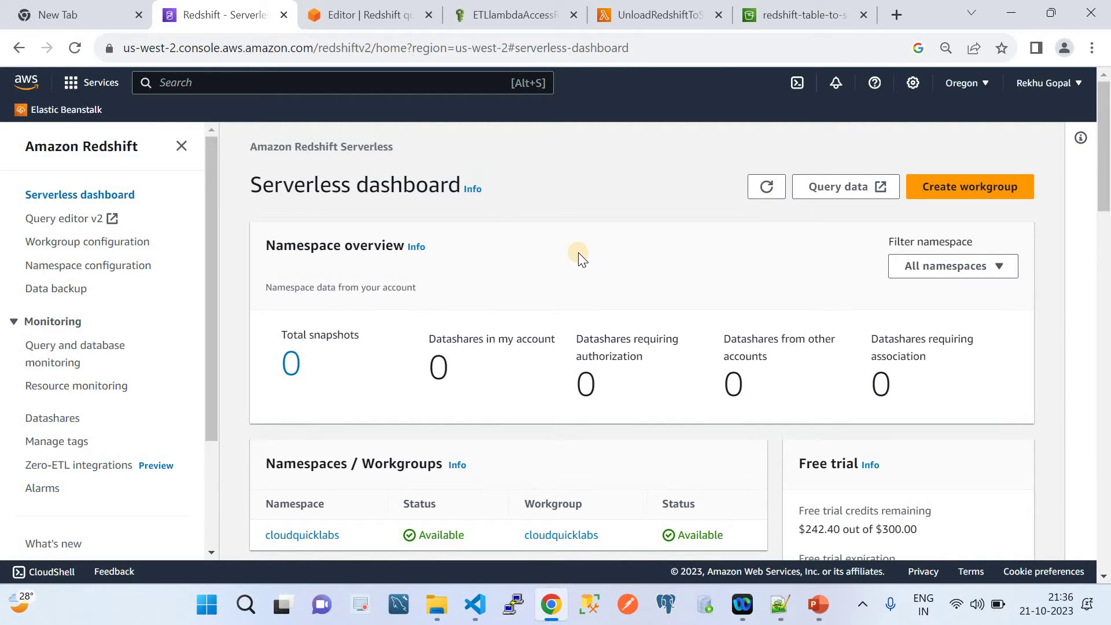
pyautogui.scroll(-1, 579, 252)
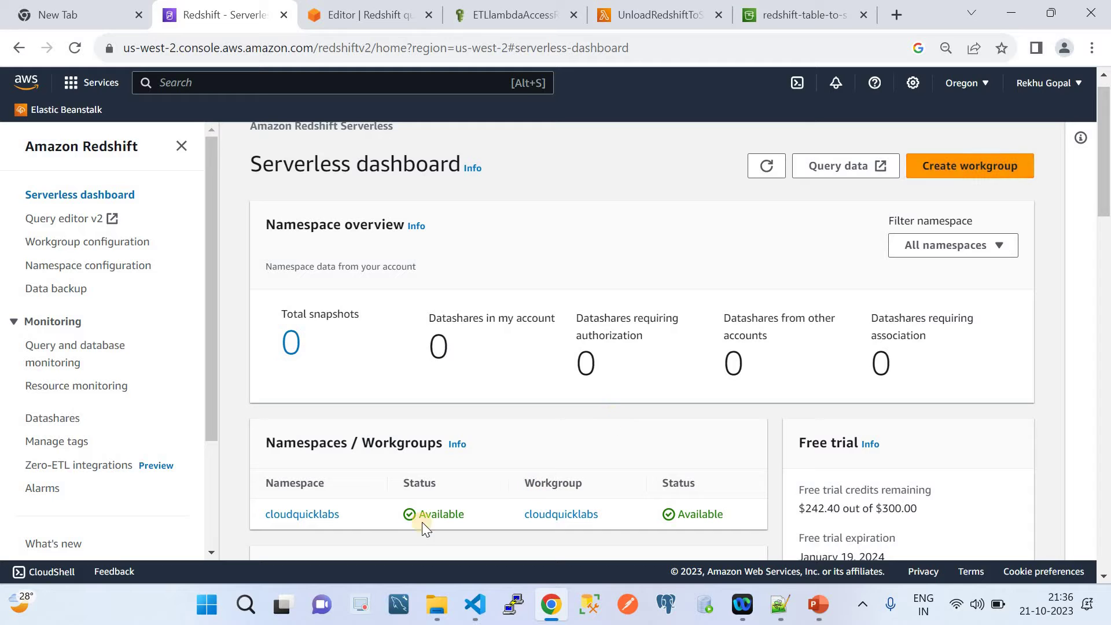
pyautogui.click(310, 515)
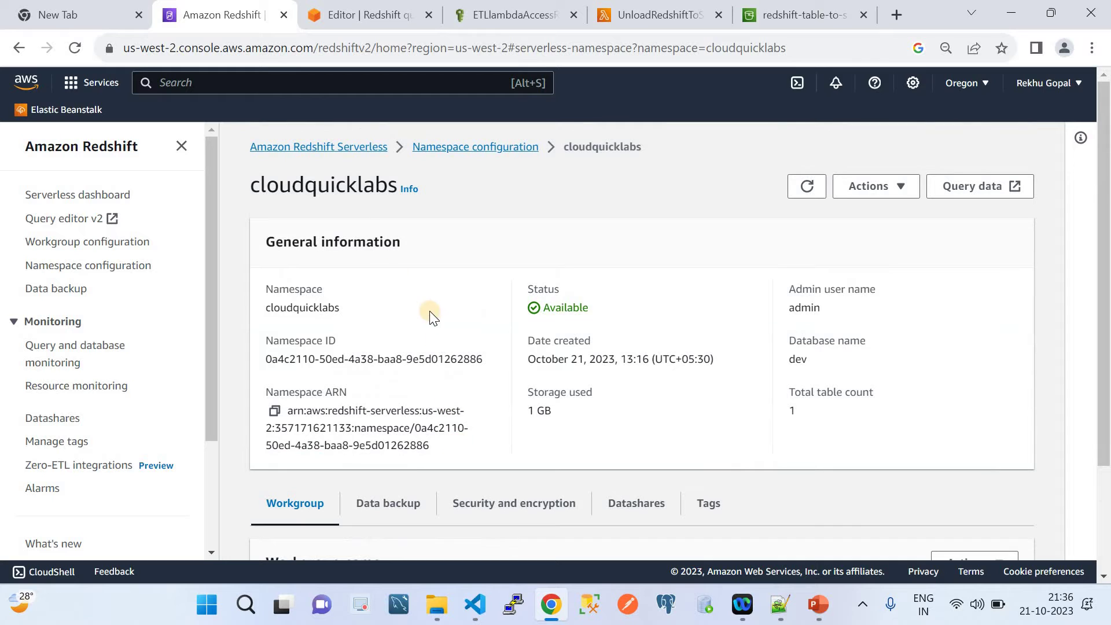
pyautogui.click(342, 152)
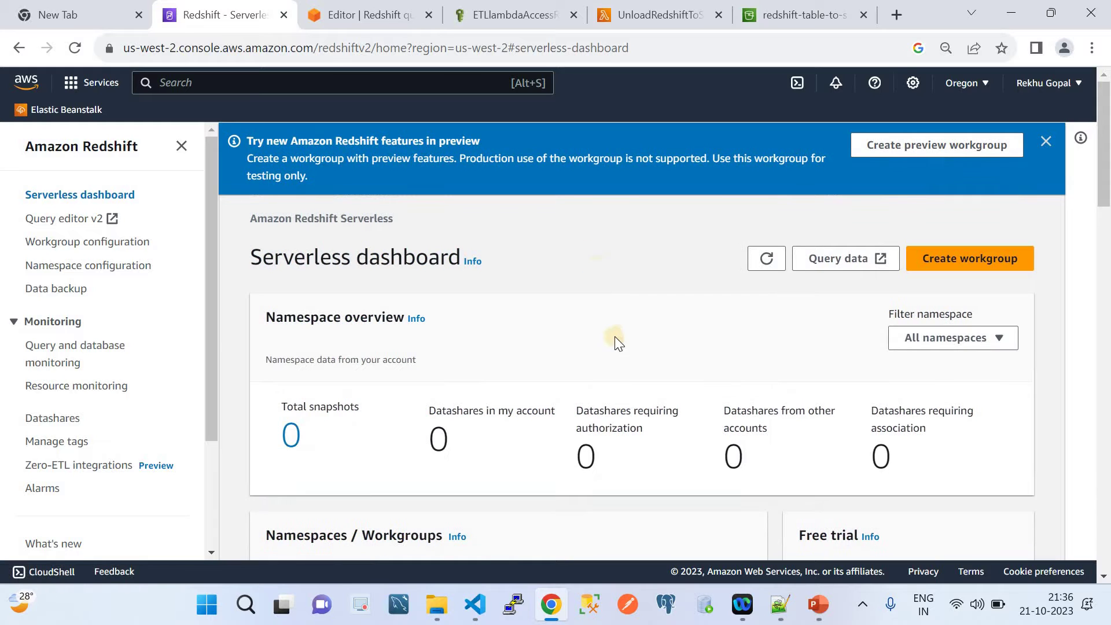
pyautogui.scroll(-1, 616, 342)
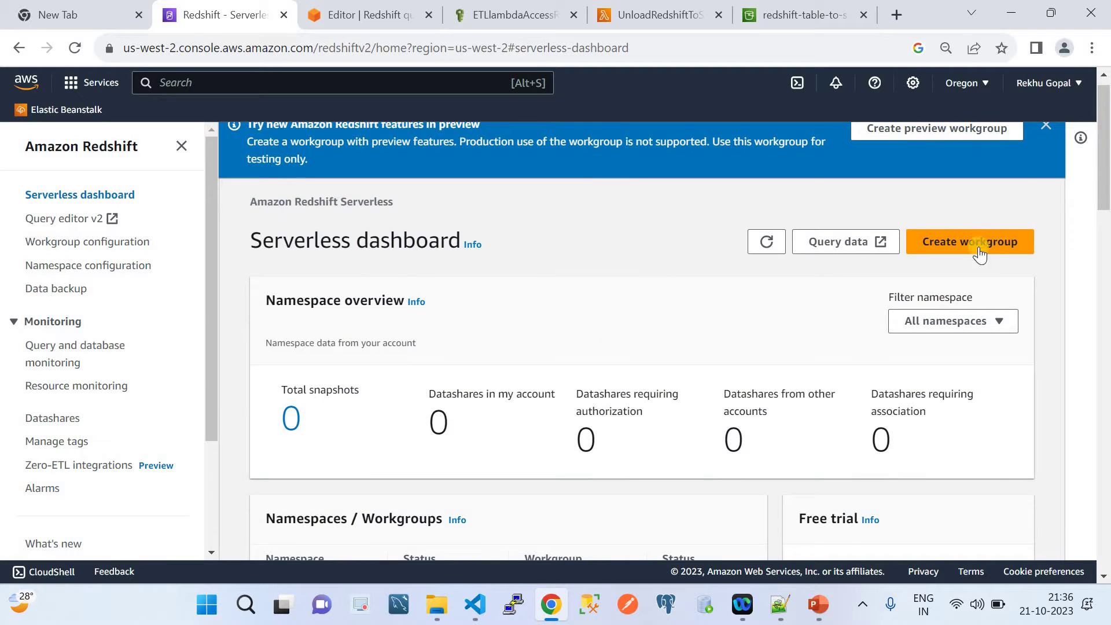
# Start a workgroup named test2152 with default capacity and network settings, and advance to the namespace step.
pyautogui.click(946, 244)
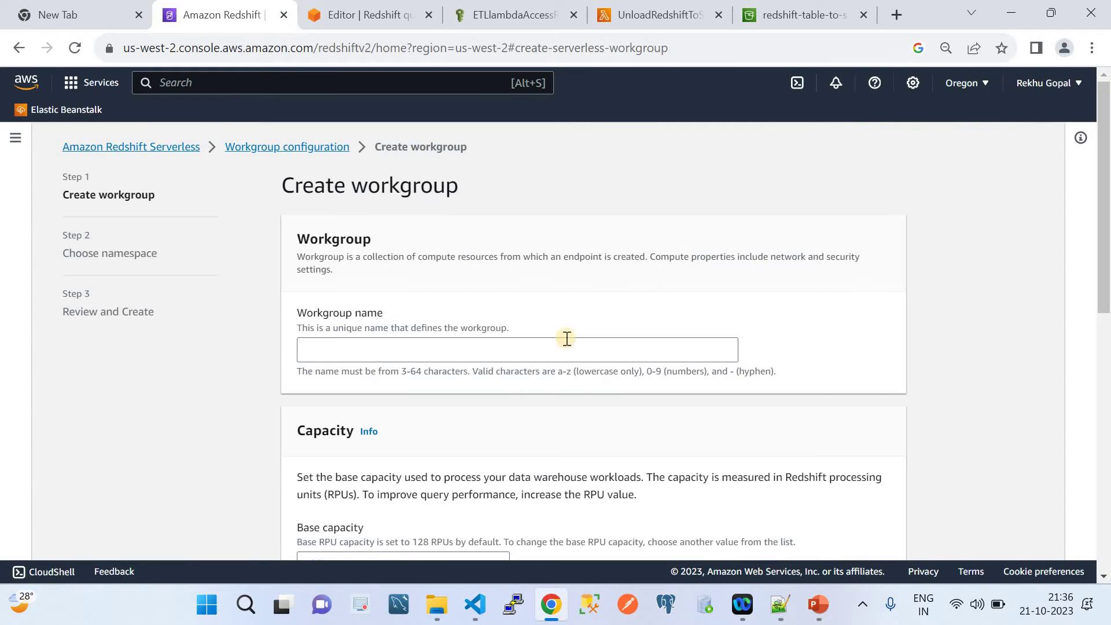
pyautogui.click(427, 346)
pyautogui.write('Test')
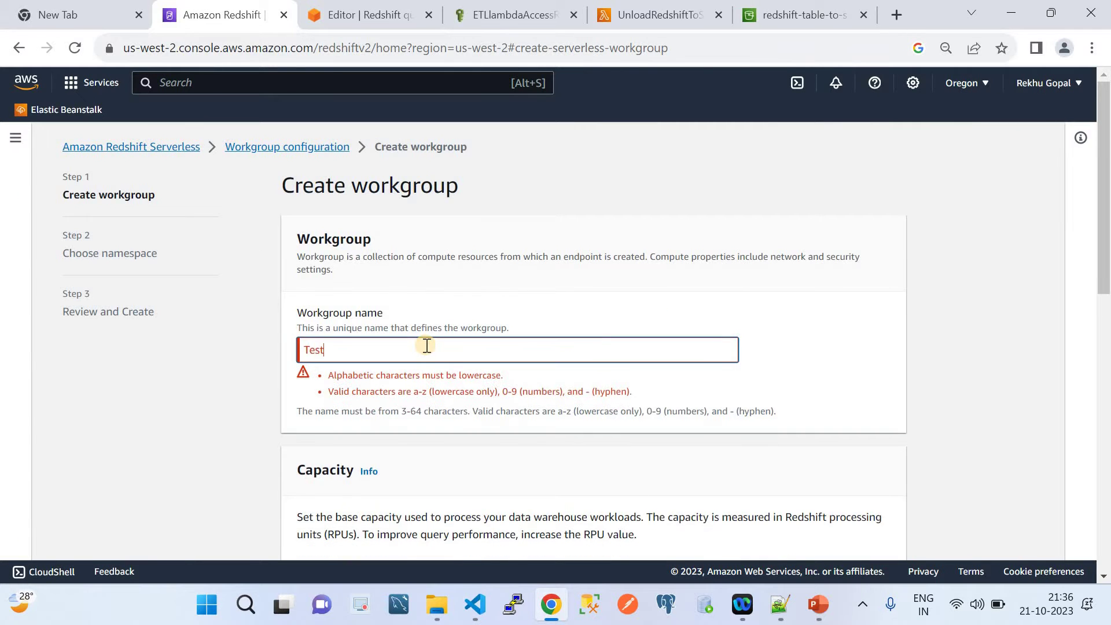
pyautogui.press('BackSpace')
pyautogui.press('BackSpace')
pyautogui.press('BackSpace')
pyautogui.press('BackSpace')
pyautogui.write('te')
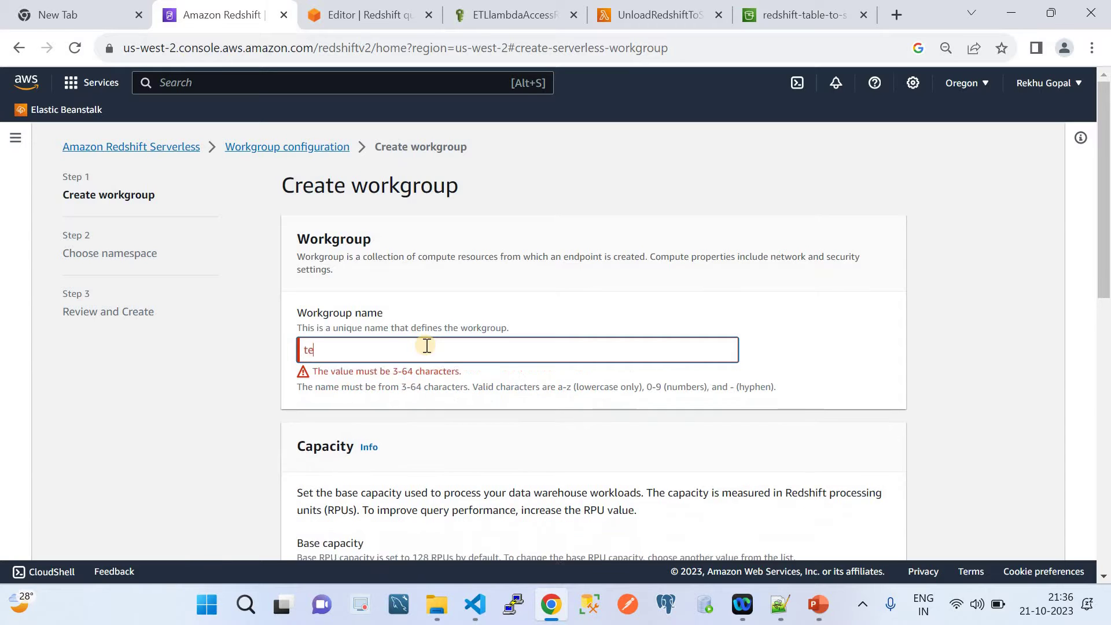
pyautogui.write('st2152')
pyautogui.scroll(-5, 430, 288)
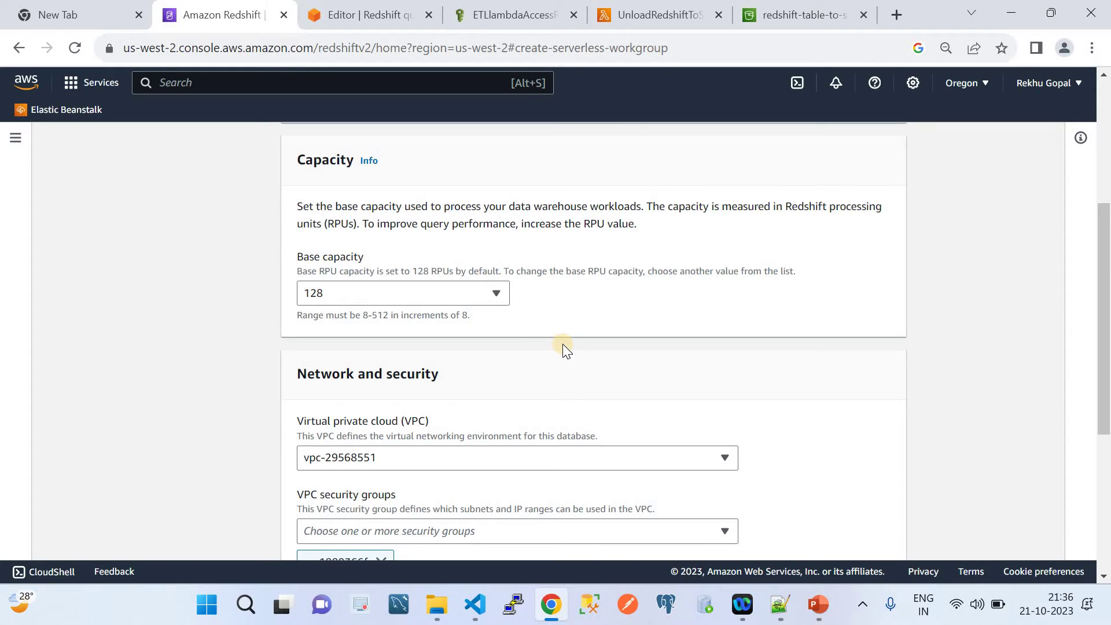
pyautogui.scroll(-3, 563, 344)
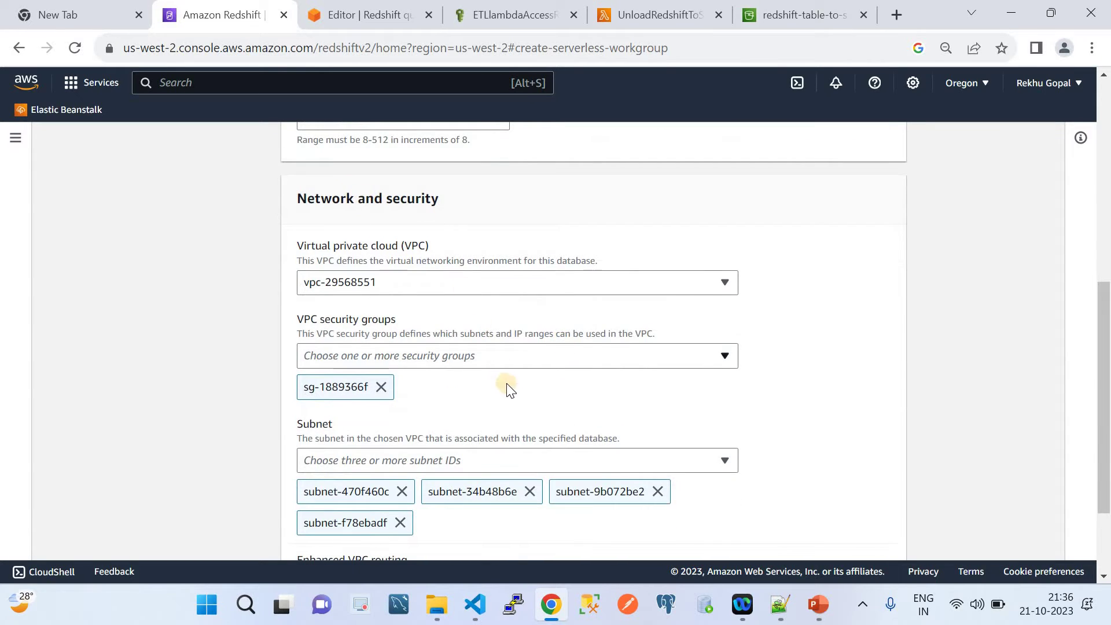
pyautogui.scroll(-1, 510, 389)
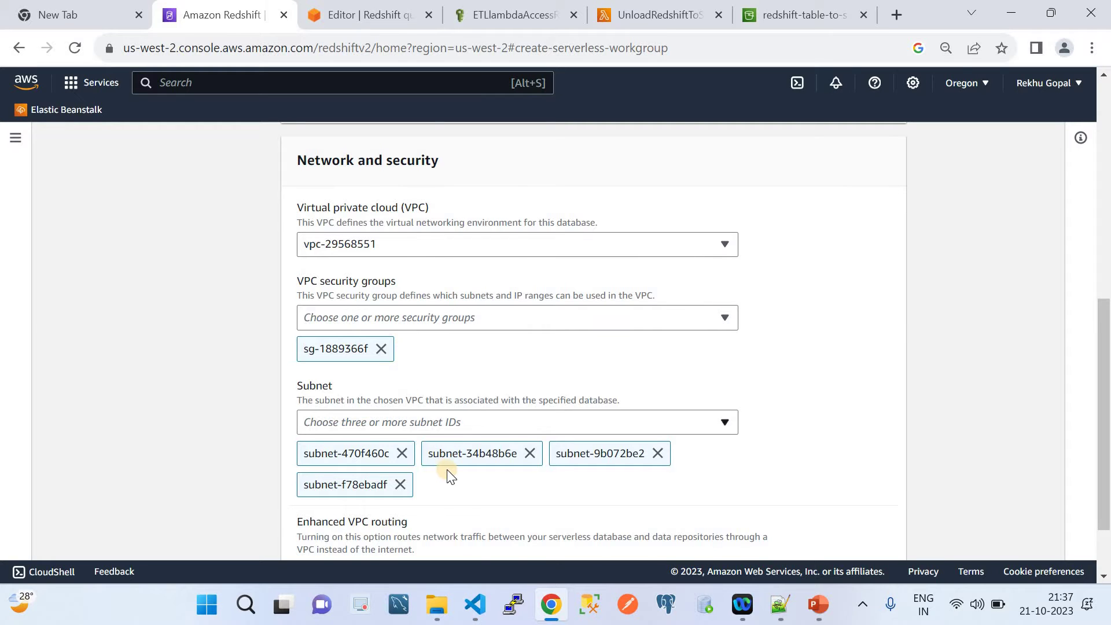
pyautogui.scroll(-2, 450, 475)
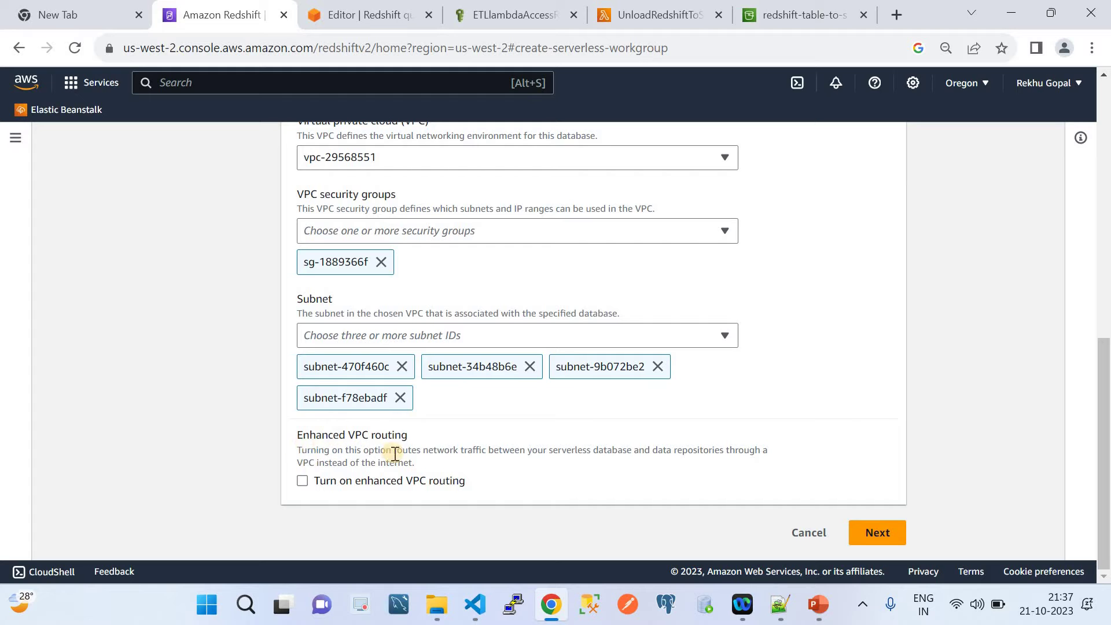
pyautogui.click(886, 530)
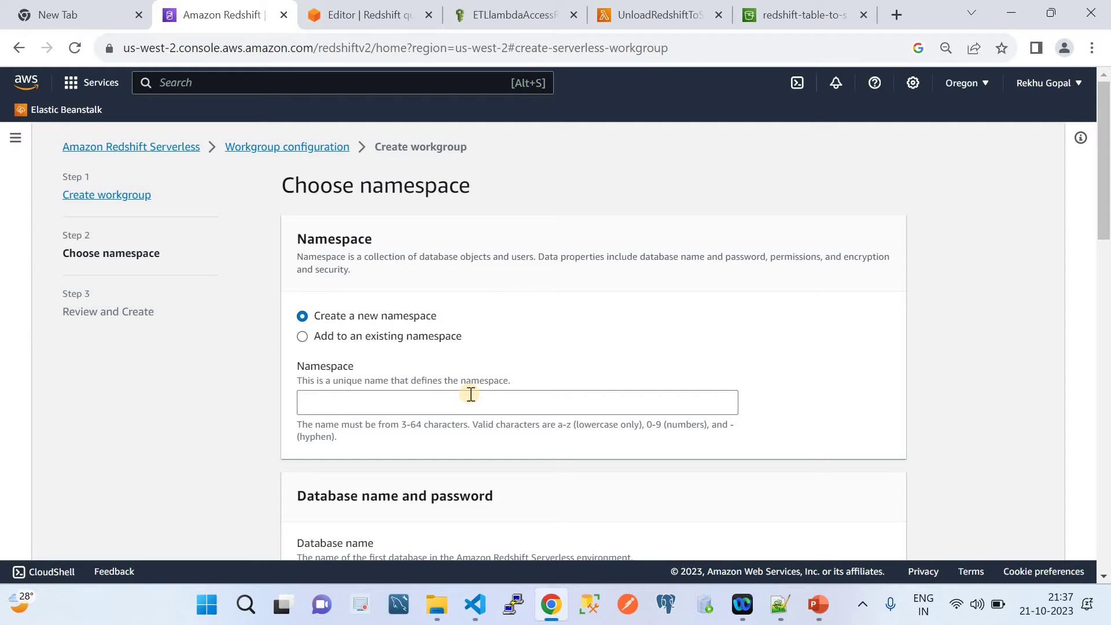
# Name the namespace test12 and turn on customized admin user credentials.
pyautogui.click(471, 395)
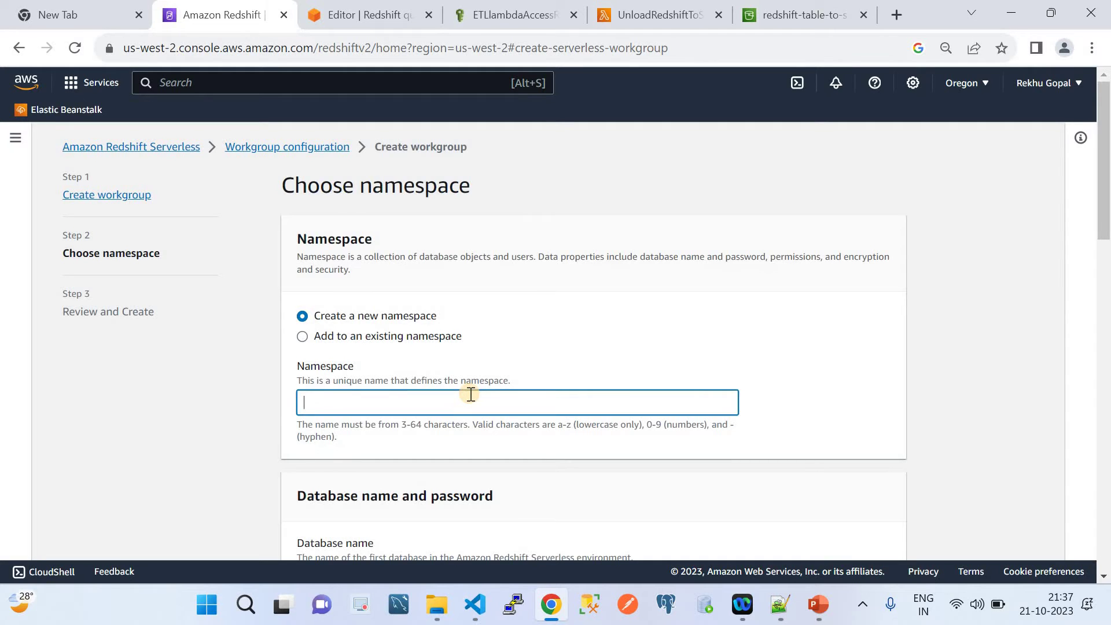
pyautogui.write('test12')
pyautogui.scroll(-5, 470, 394)
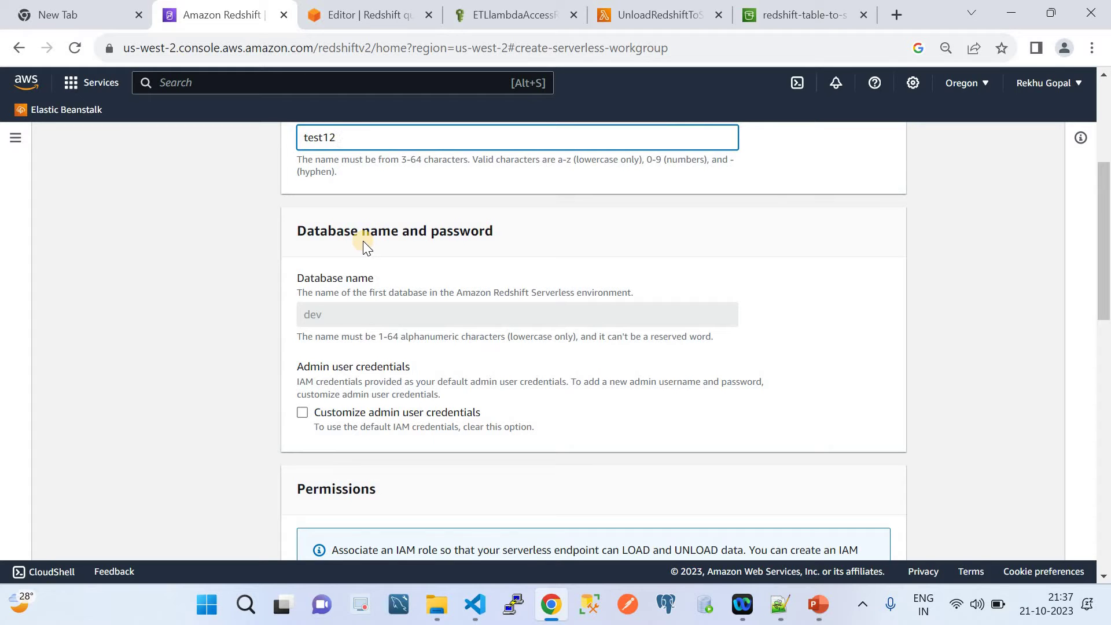
pyautogui.click(302, 412)
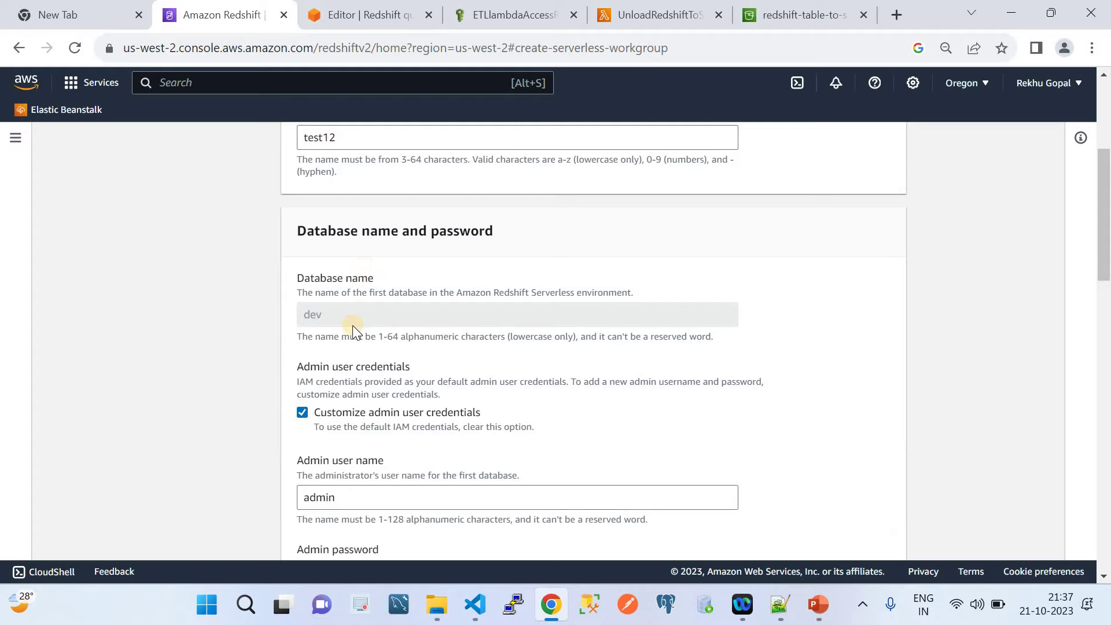
pyautogui.scroll(-3, 352, 325)
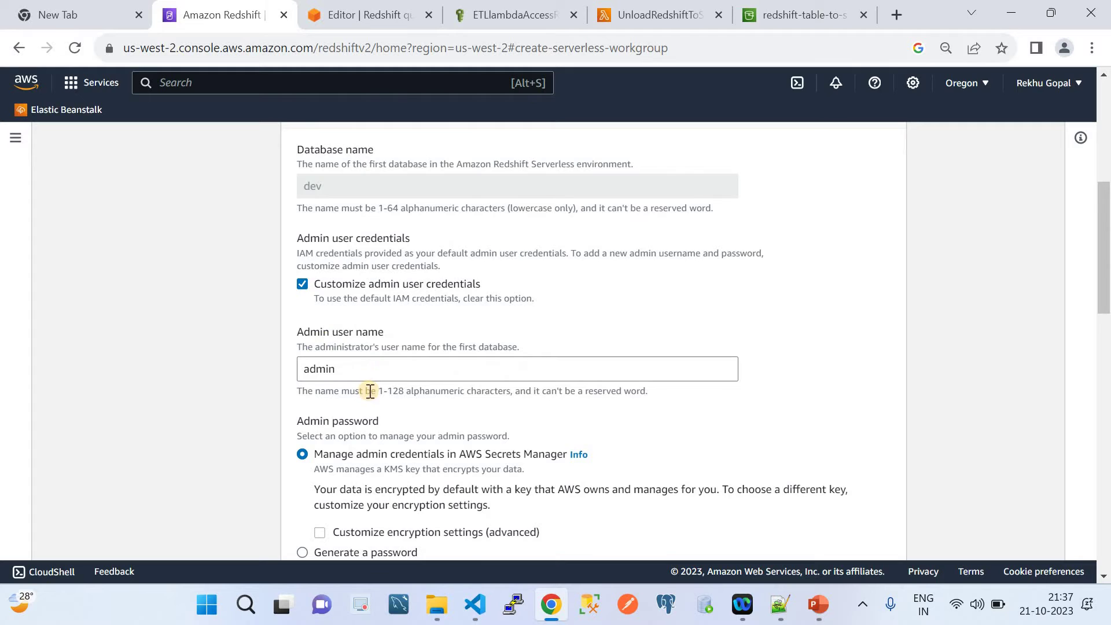
pyautogui.scroll(-2, 370, 392)
pyautogui.scroll(-1, 370, 392)
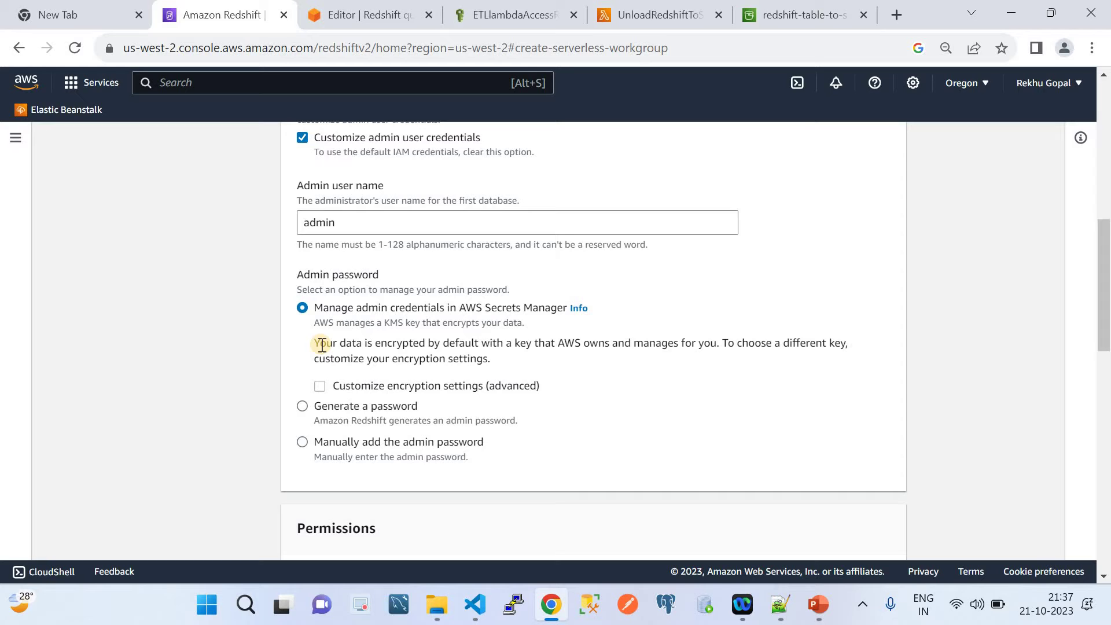
# Change the admin user name to xyz.
pyautogui.click(352, 226)
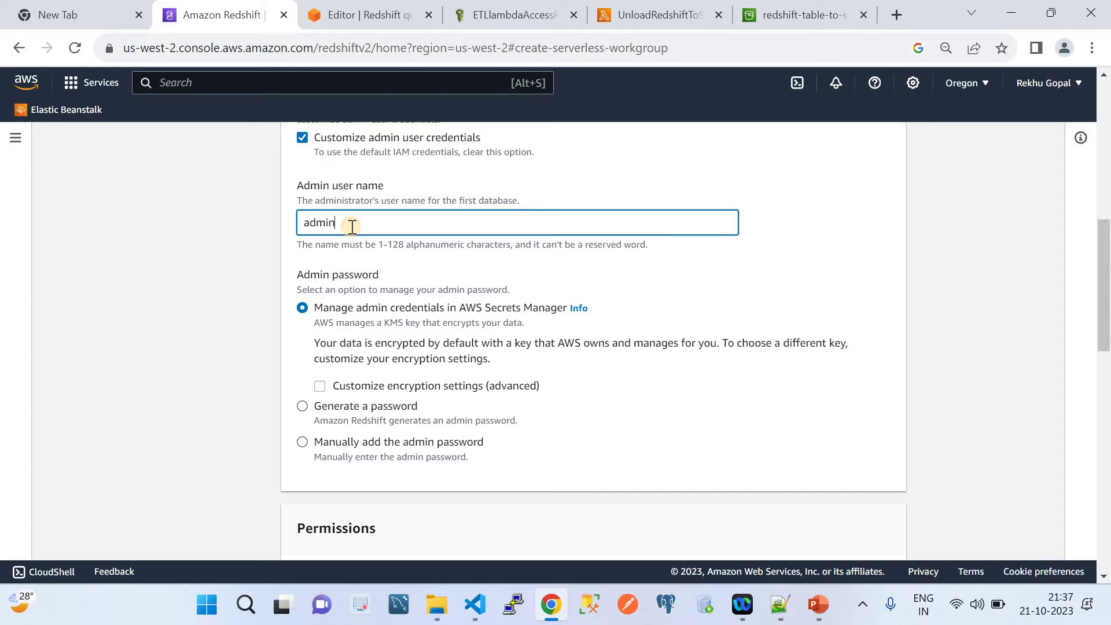
pyautogui.press('BackSpace')
pyautogui.press('BackSpace')
pyautogui.press('BackSpace')
pyautogui.press('BackSpace')
pyautogui.press('BackSpace')
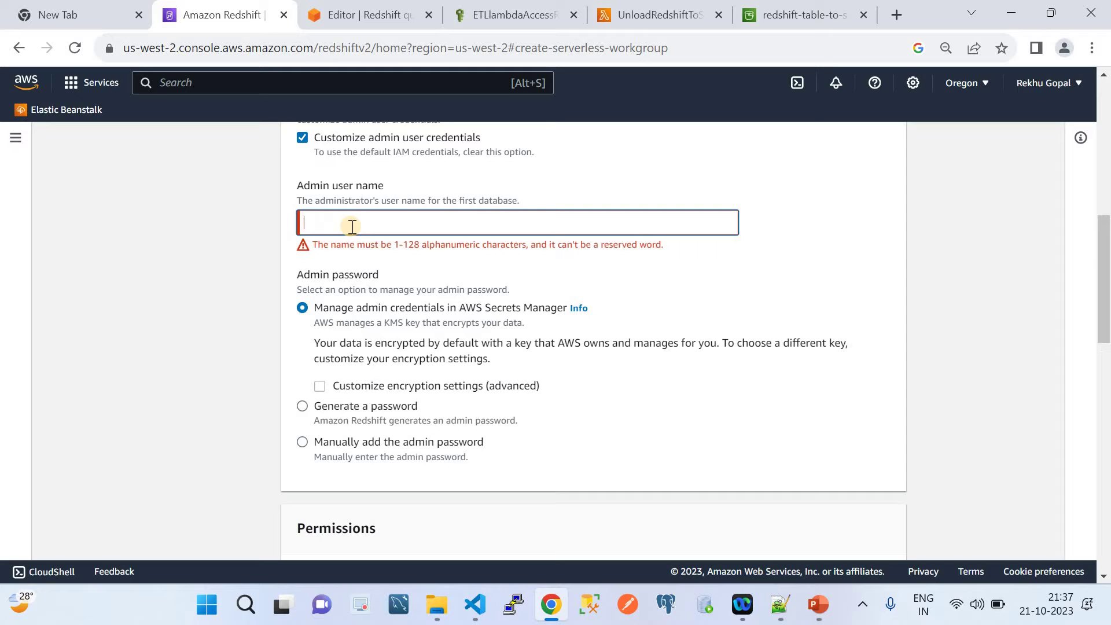
pyautogui.write('xya')
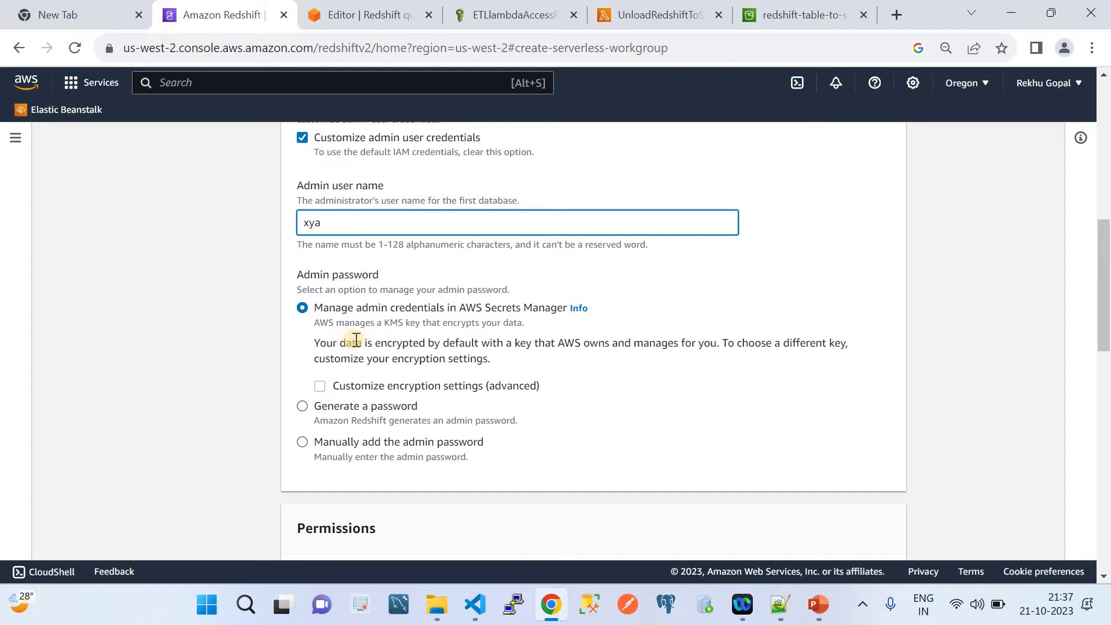
pyautogui.press('BackSpace')
pyautogui.write('z')
# Choose to add the admin password manually and enter the admin password.
pyautogui.click(310, 441)
pyautogui.scroll(-3, 455, 441)
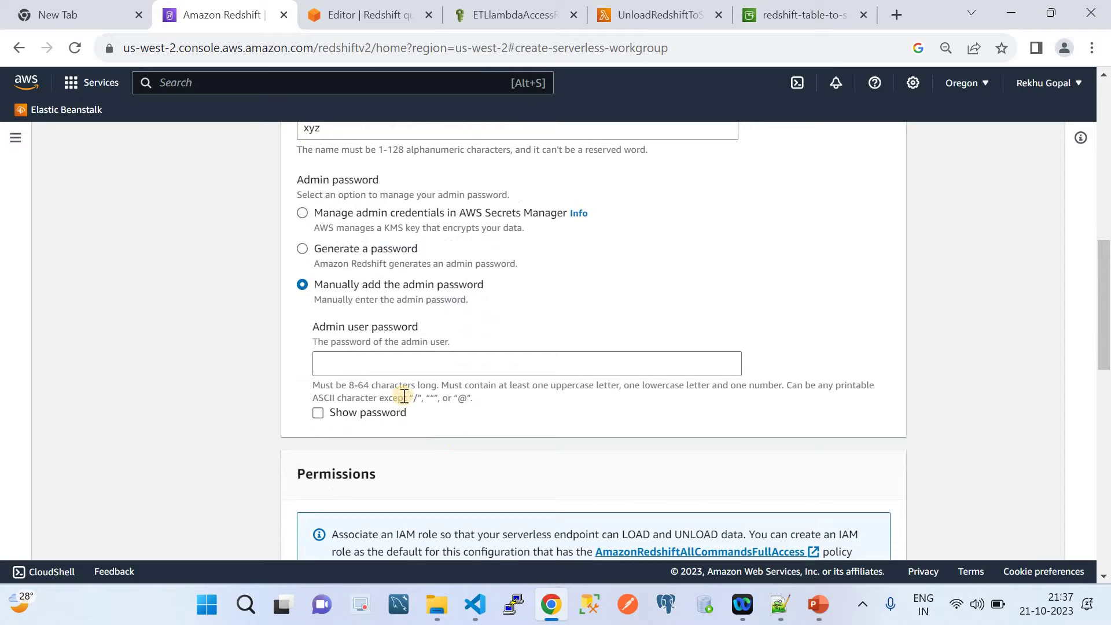
pyautogui.click(384, 371)
pyautogui.write('********')
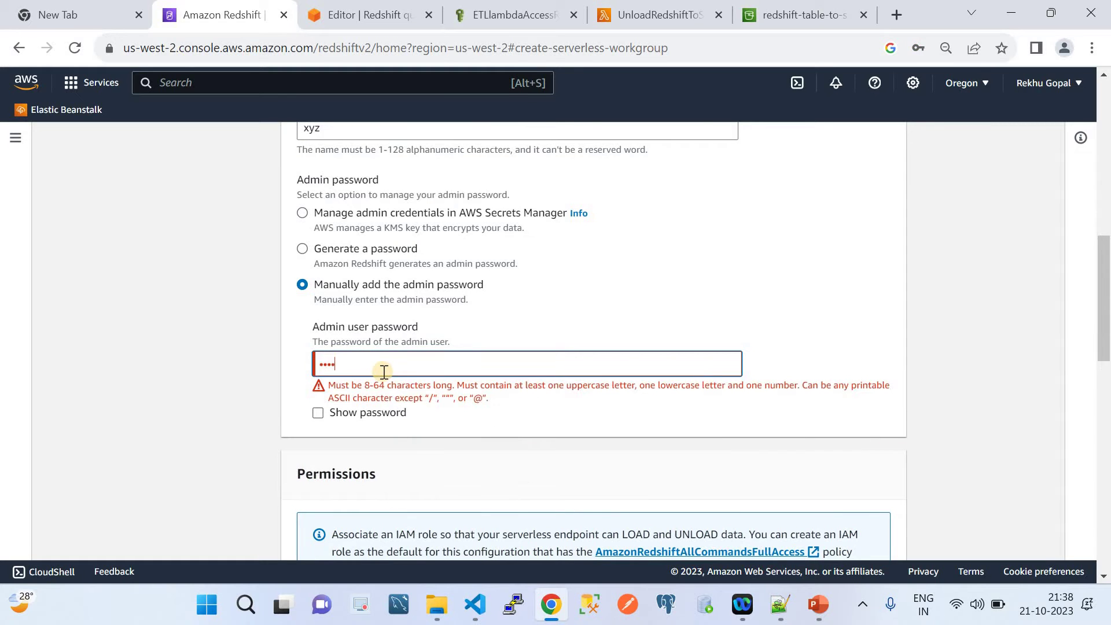
pyautogui.write('****')
pyautogui.click(586, 423)
pyautogui.click(398, 362)
pyautogui.press('BackSpace')
pyautogui.press('BackSpace')
pyautogui.press('BackSpace')
pyautogui.press('BackSpace')
pyautogui.press('BackSpace')
pyautogui.press('BackSpace')
pyautogui.press('BackSpace')
pyautogui.press('BackSpace')
pyautogui.press('BackSpace')
pyautogui.press('BackSpace')
pyautogui.press('BackSpace')
pyautogui.press('BackSpace')
pyautogui.write('****')
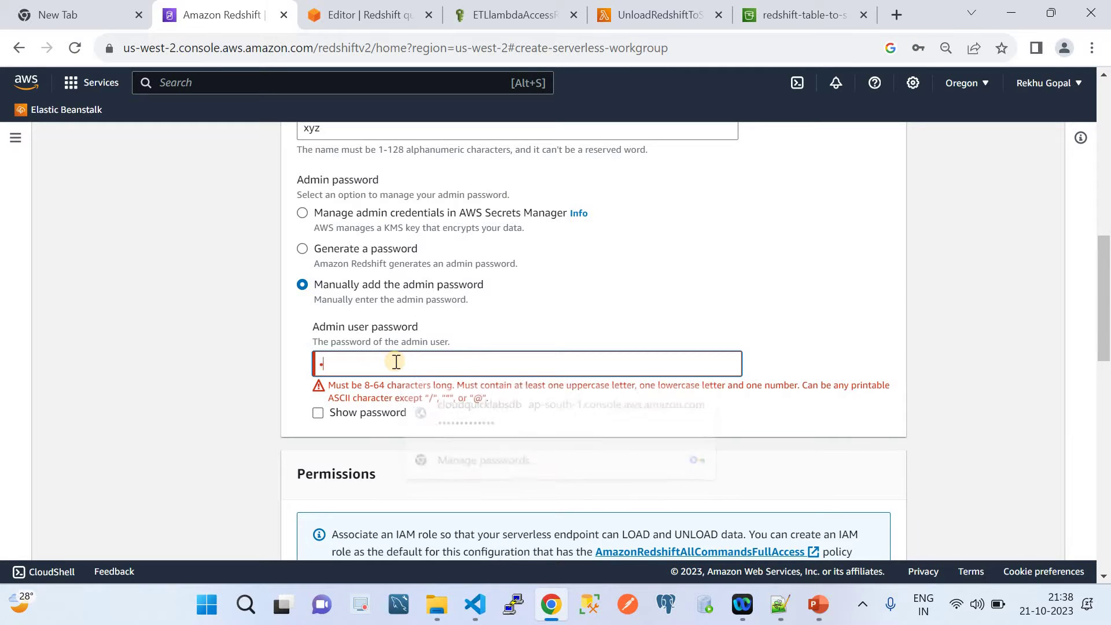
pyautogui.press('BackSpace')
pyautogui.press('BackSpace')
pyautogui.press('BackSpace')
pyautogui.press('BackSpace')
pyautogui.write('****')
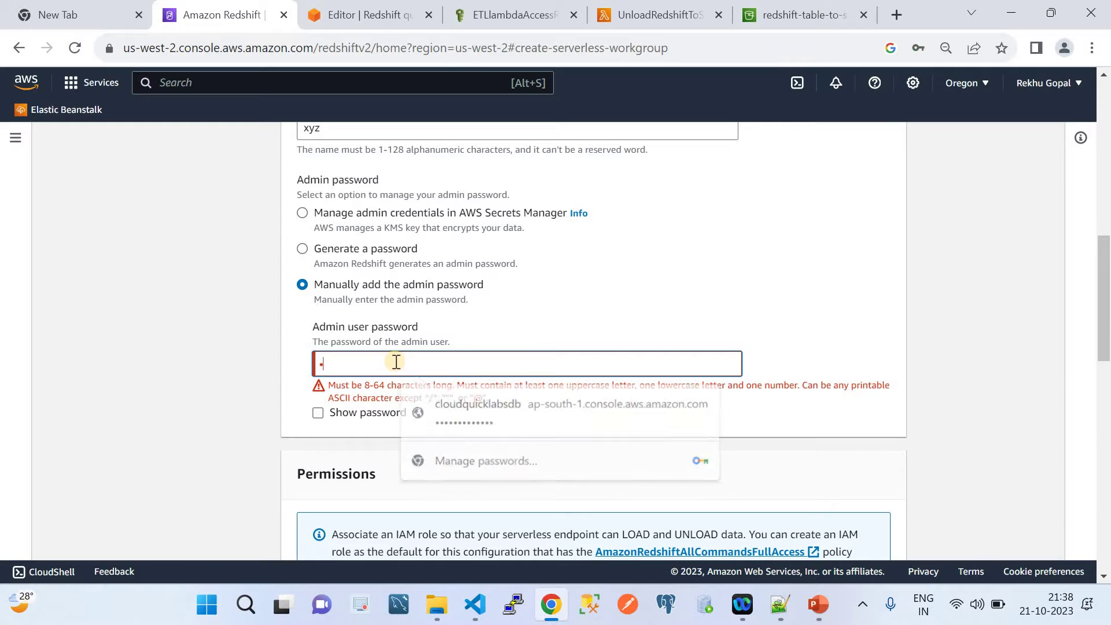
pyautogui.write('*******')
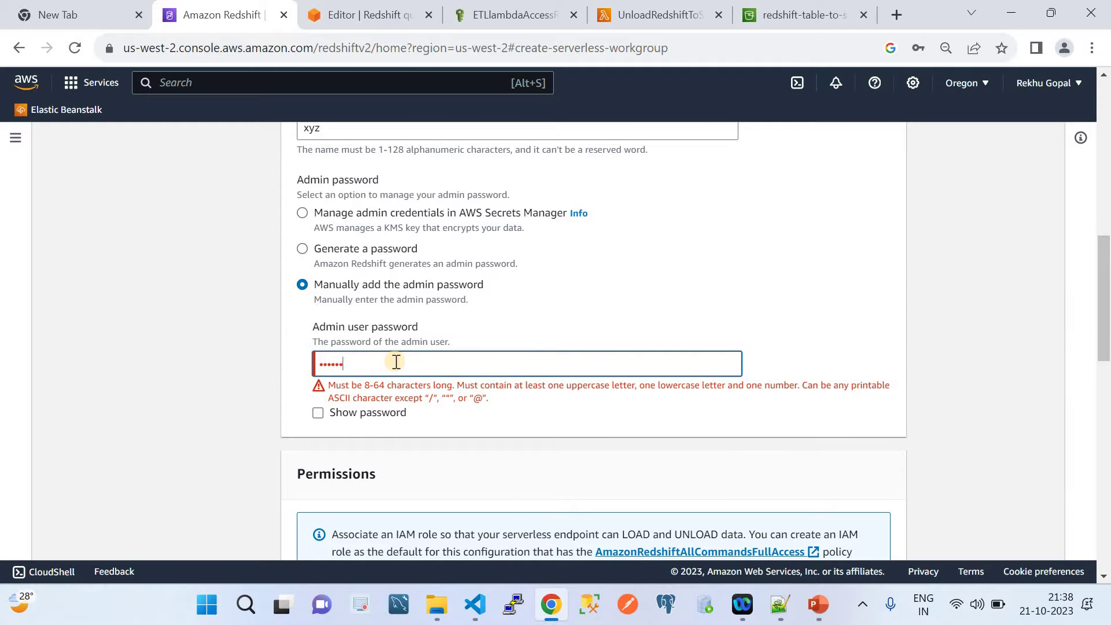
pyautogui.click(583, 429)
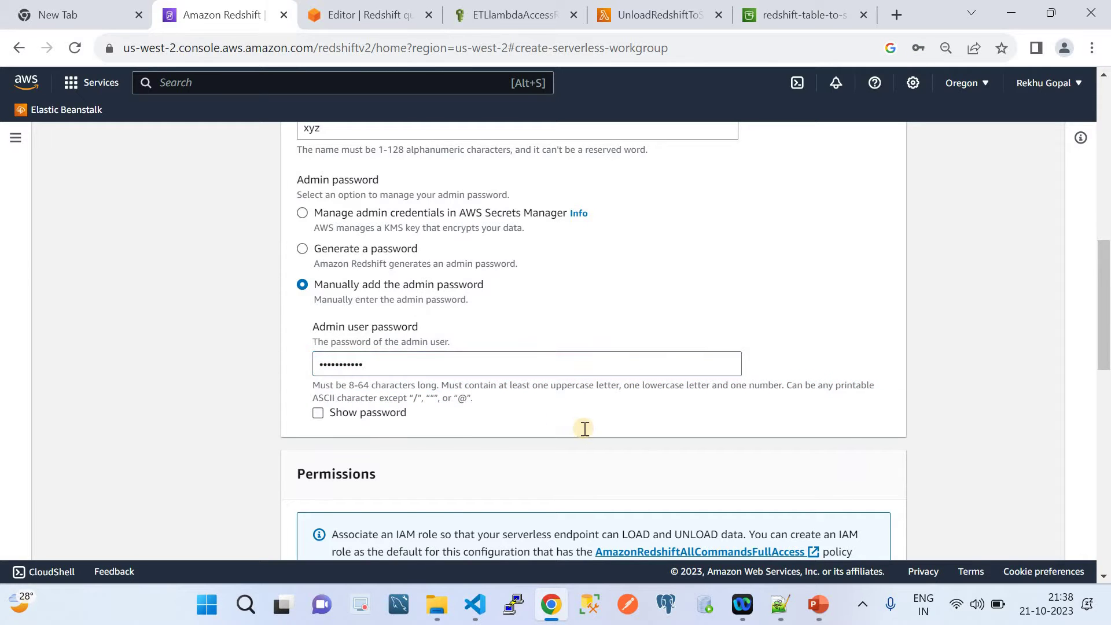
pyautogui.scroll(-8, 583, 405)
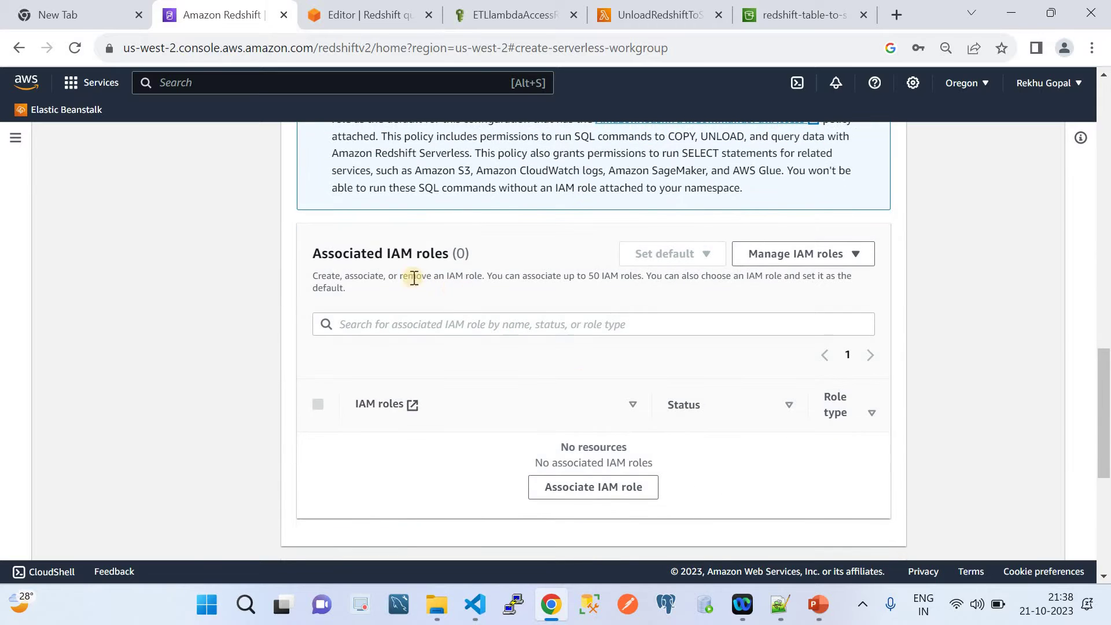
# Check ETLlambdaAccessRole's attached permission policies in IAM.
pyautogui.click(557, 488)
pyautogui.click(477, 23)
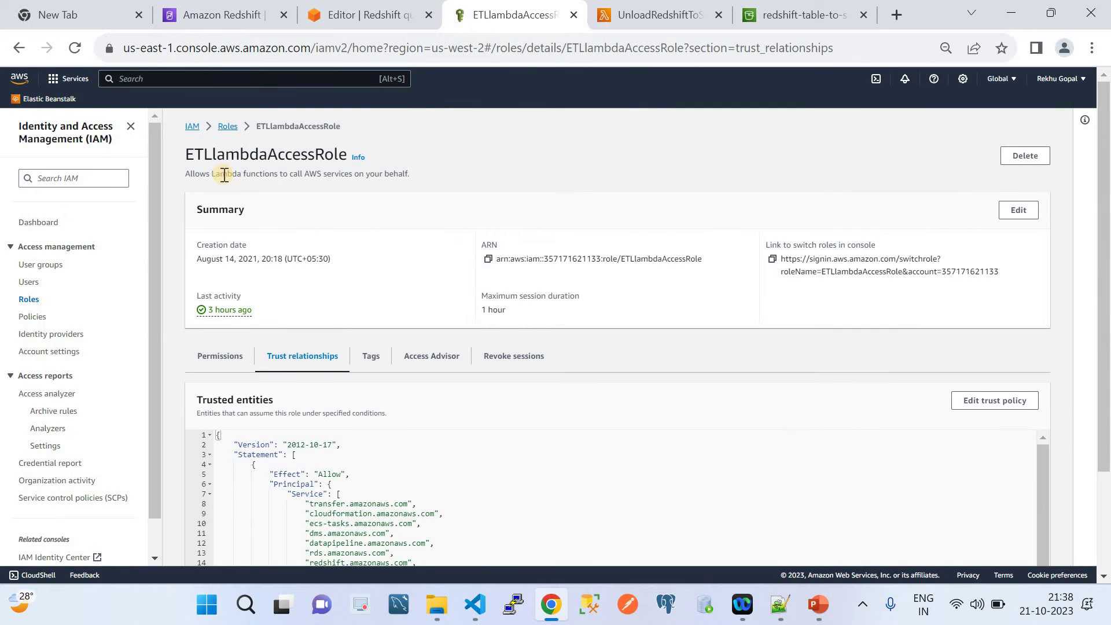
pyautogui.scroll(-1, 389, 289)
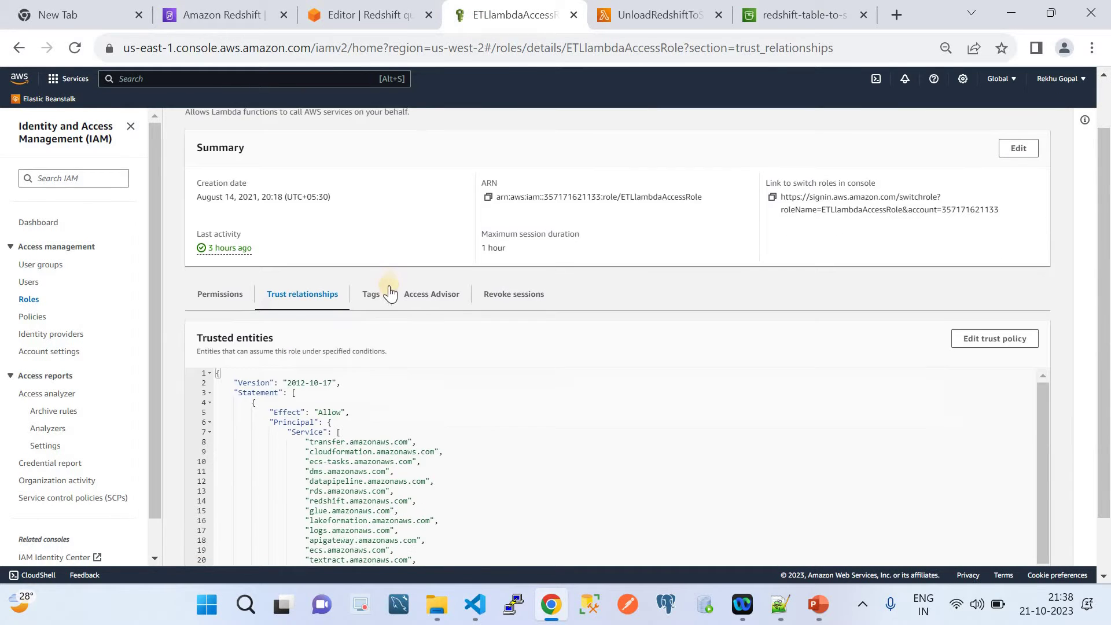
pyautogui.click(226, 295)
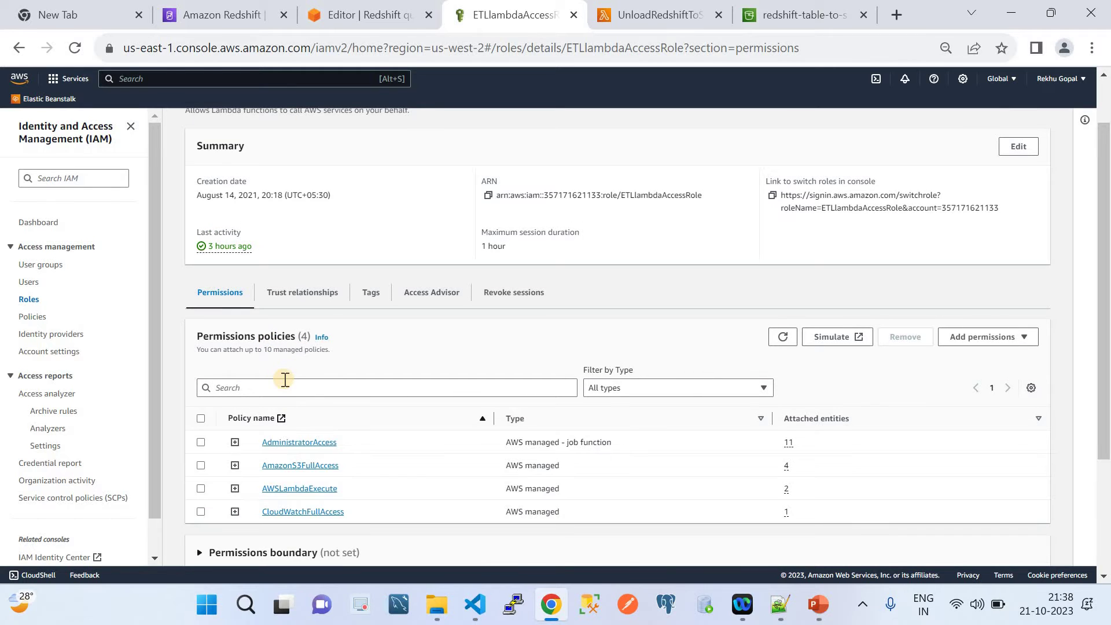
# Confirm the role's trust policy includes redshift.amazonaws.com as a trusted service.
pyautogui.click(306, 295)
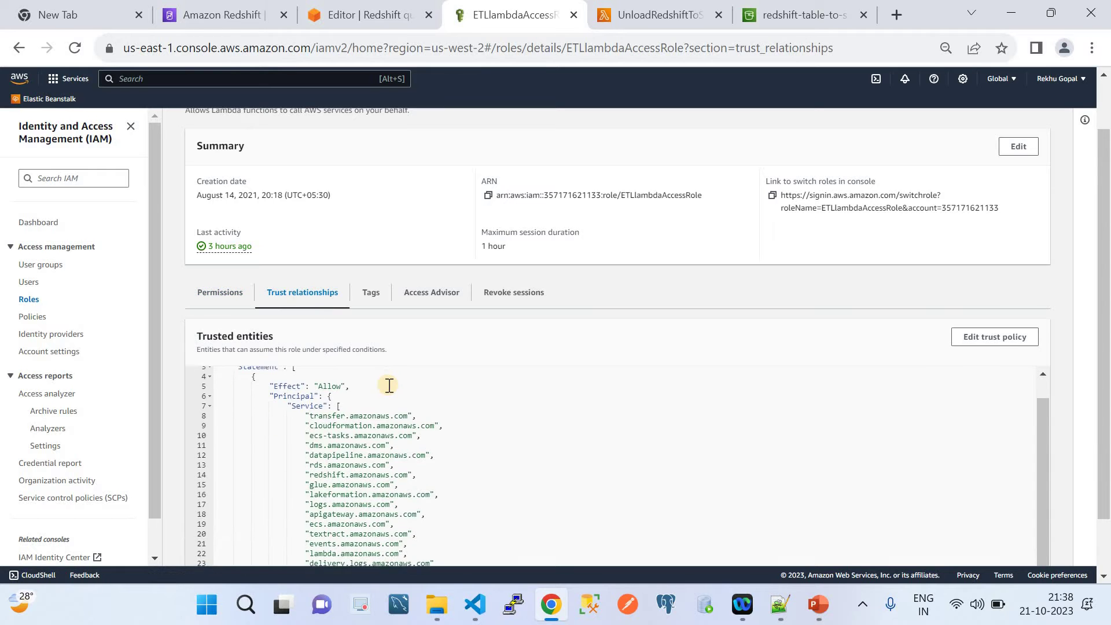
pyautogui.scroll(2, 389, 386)
pyautogui.scroll(-3, 623, 384)
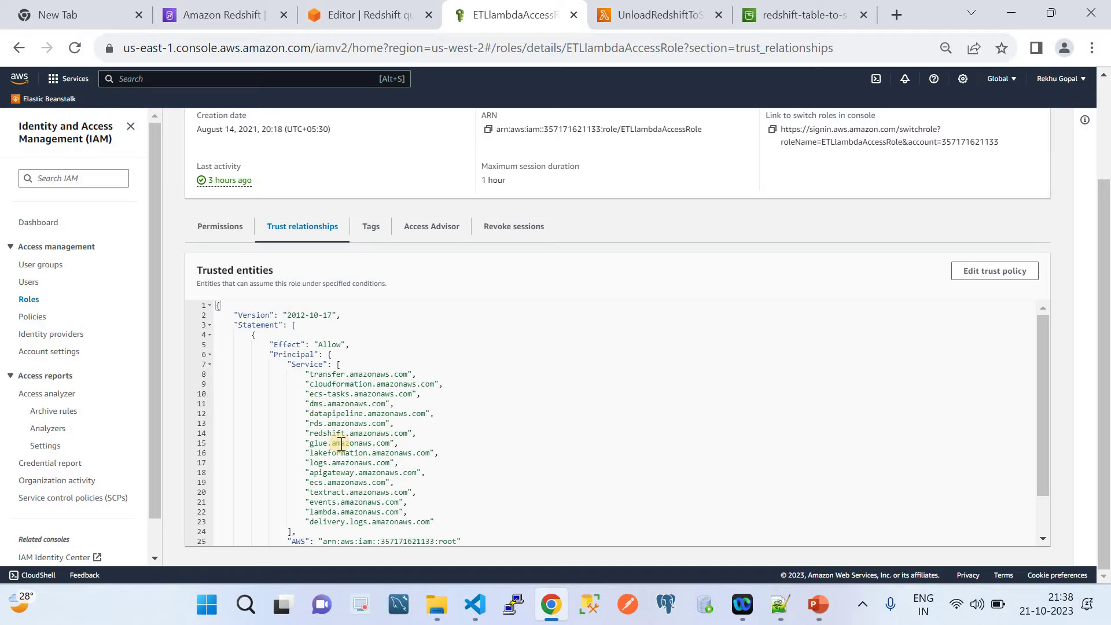
pyautogui.moveTo(310, 434); pyautogui.dragTo(420, 432)
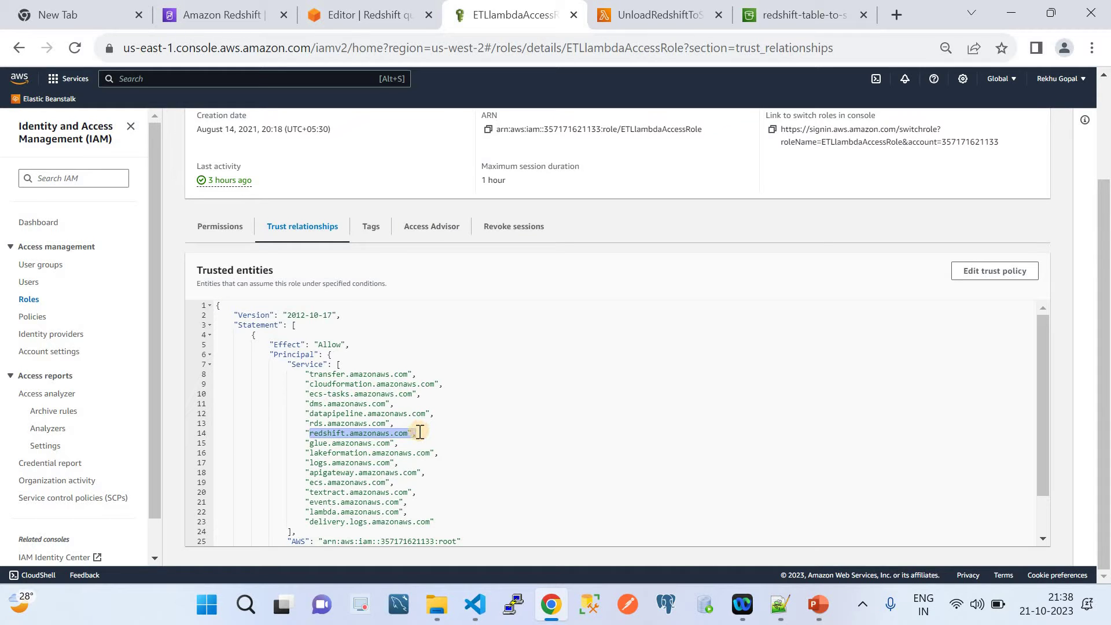
pyautogui.scroll(-1, 420, 431)
pyautogui.scroll(1, 420, 432)
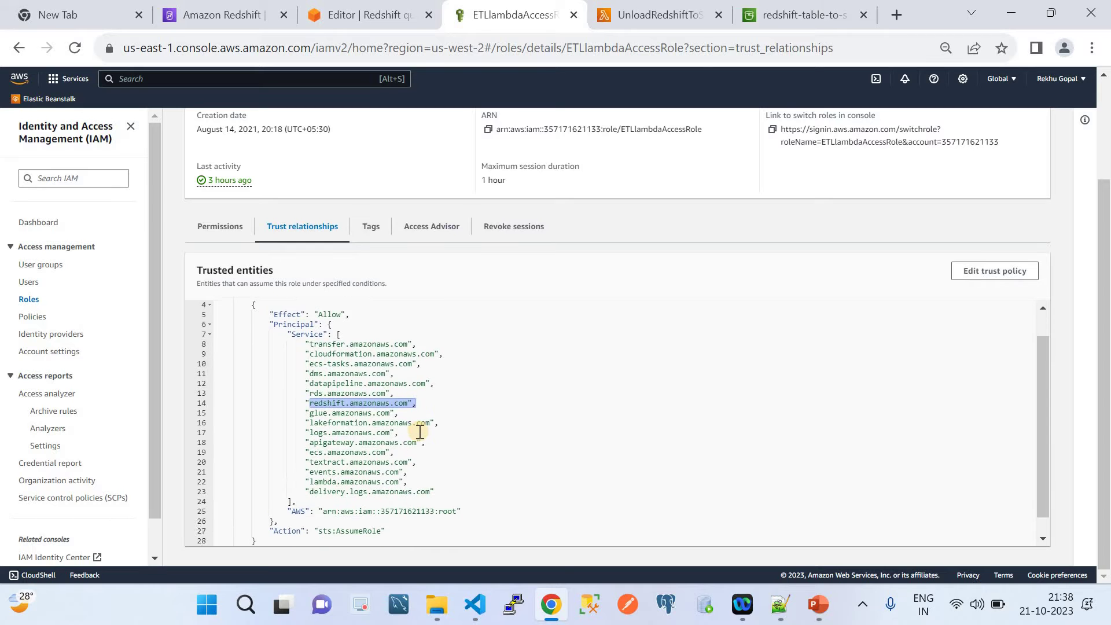
pyautogui.scroll(-1, 419, 432)
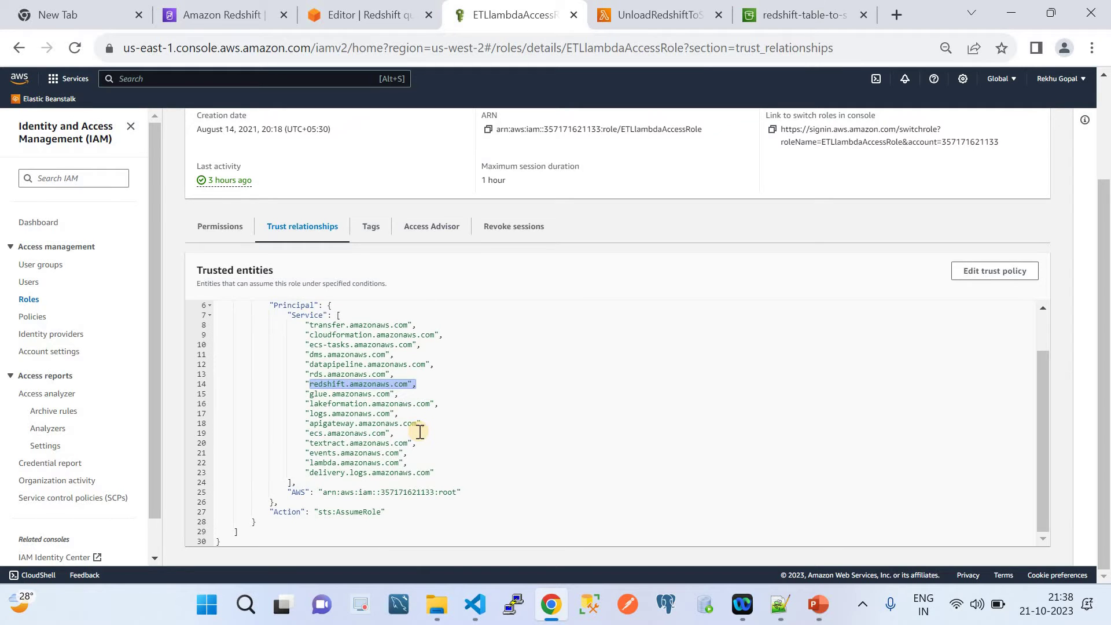
pyautogui.scroll(3, 417, 429)
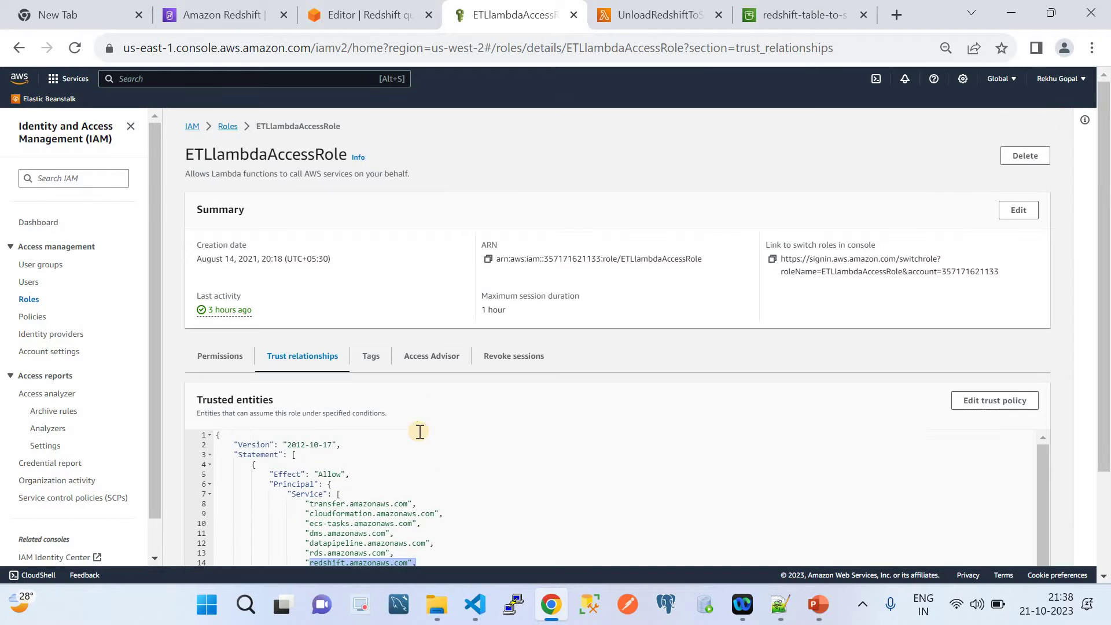
pyautogui.click(349, 12)
# Associate ETLlambdaAccessRole with the namespace.
pyautogui.click(206, 9)
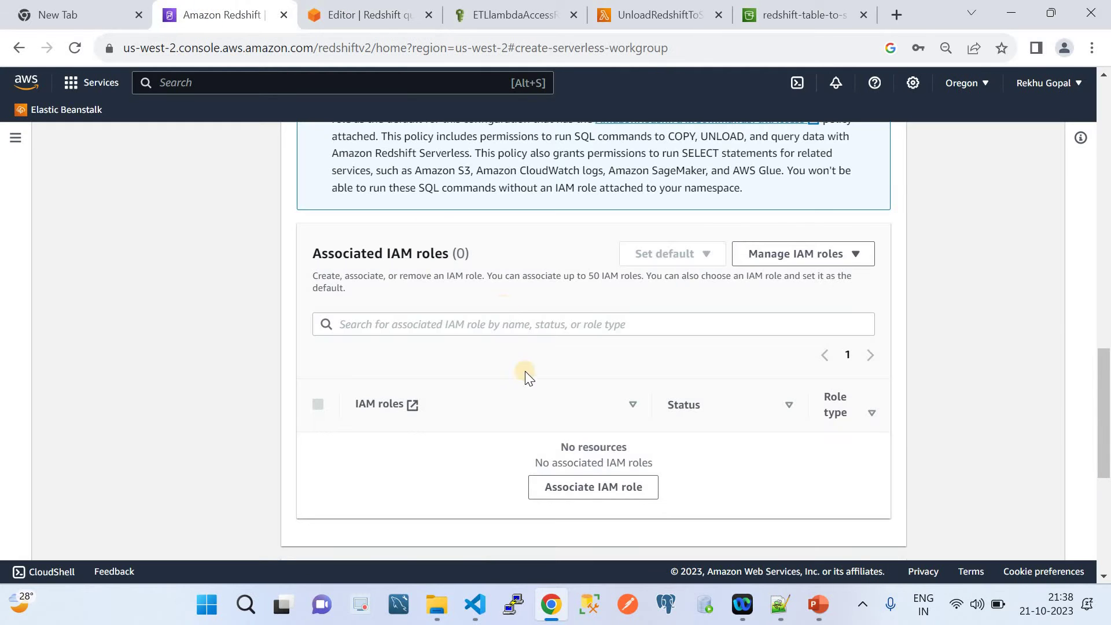
pyautogui.click(565, 487)
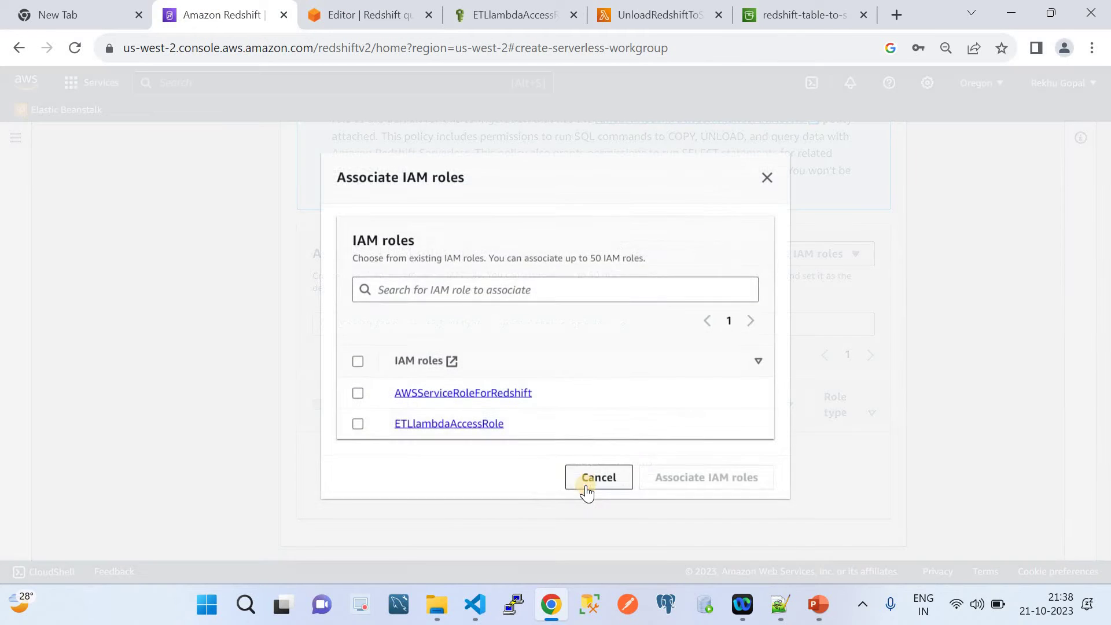
pyautogui.click(357, 425)
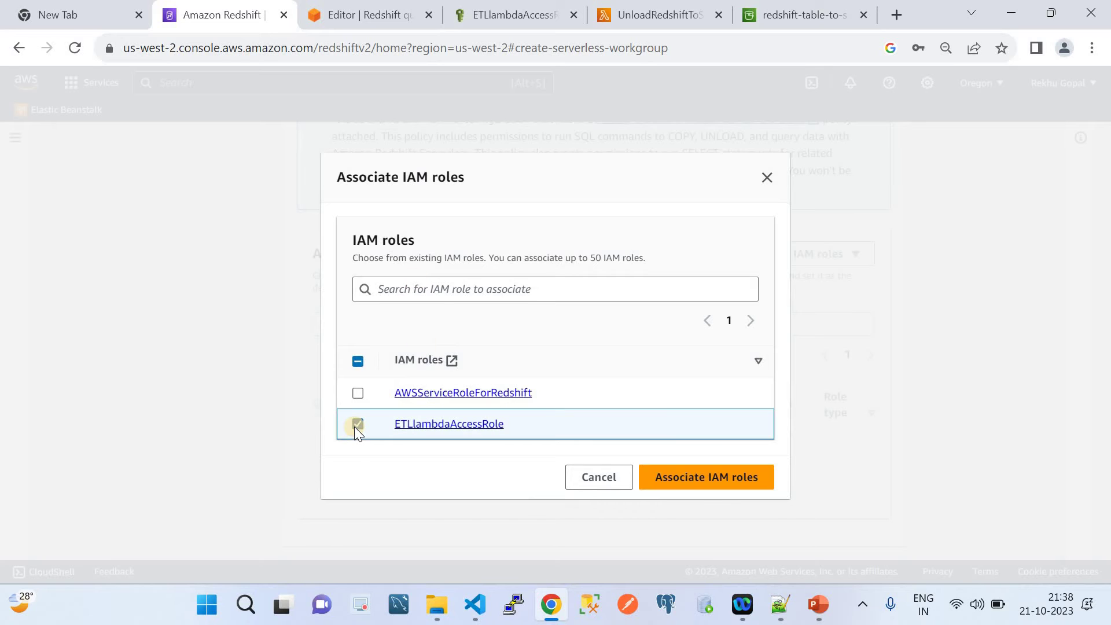
pyautogui.click(673, 482)
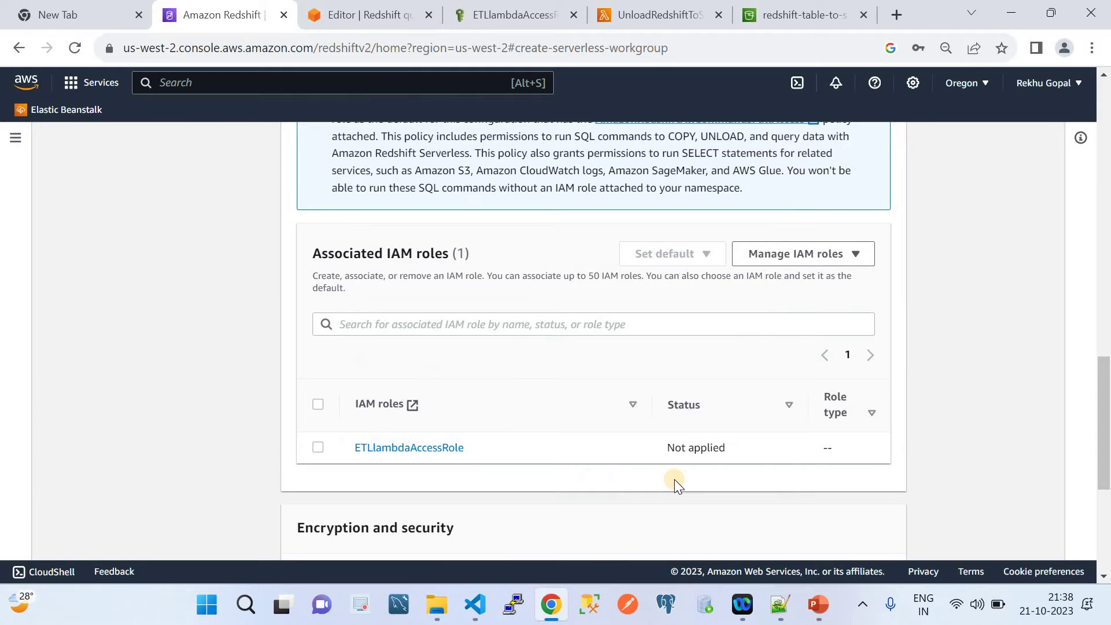
# Review the workgroup settings, then cancel creation to return to the Workgroups list.
pyautogui.scroll(-3, 677, 485)
pyautogui.scroll(-3, 595, 405)
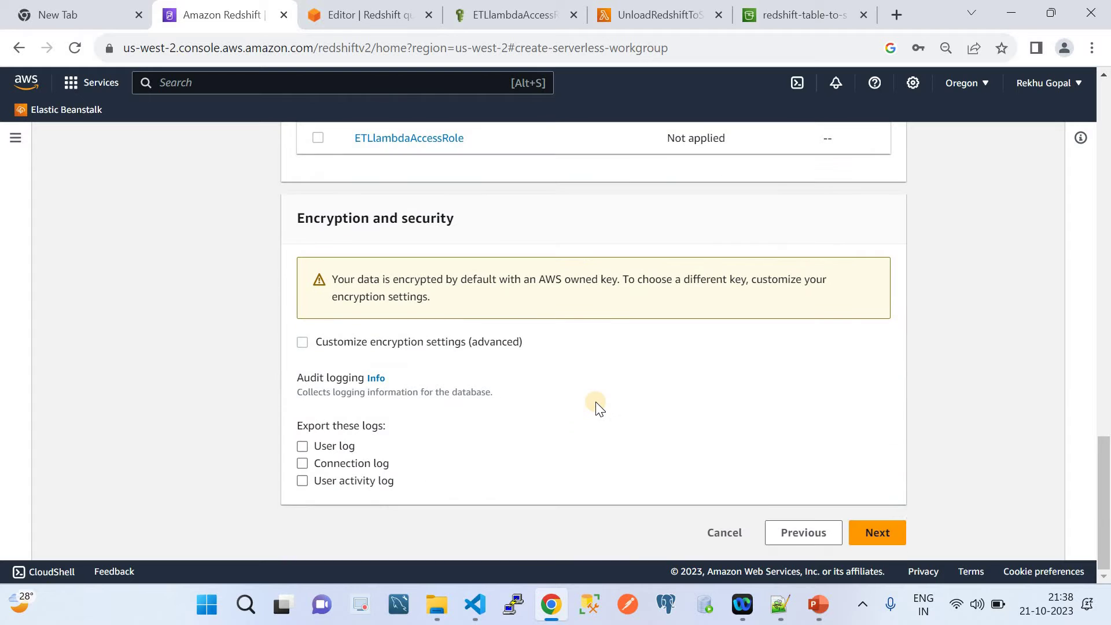
pyautogui.click(878, 541)
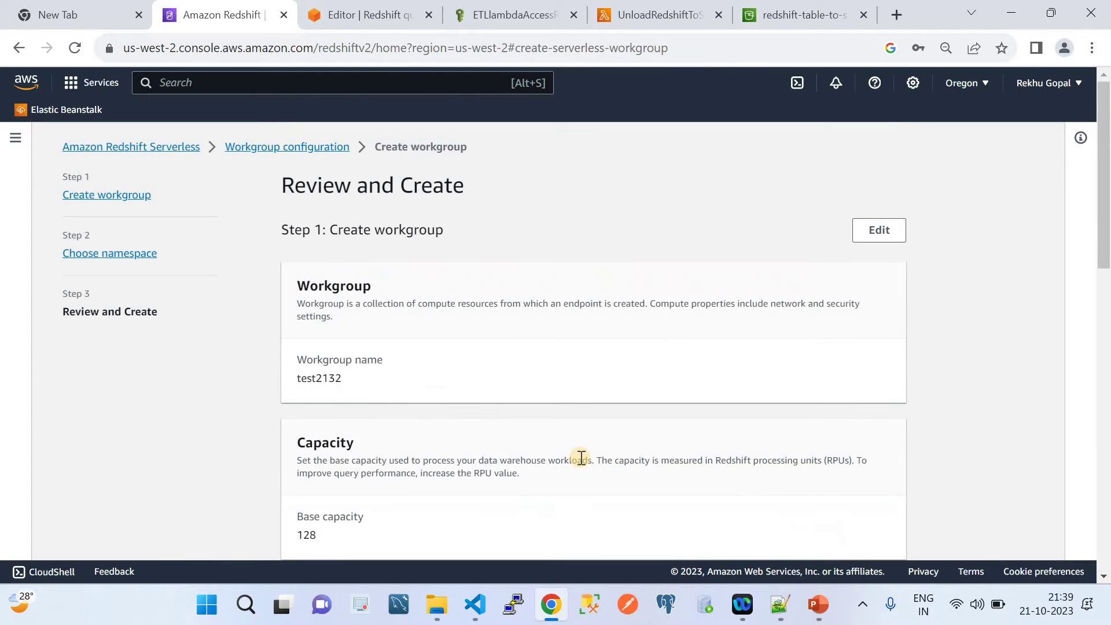
pyautogui.scroll(-10, 581, 456)
pyautogui.scroll(-4, 580, 460)
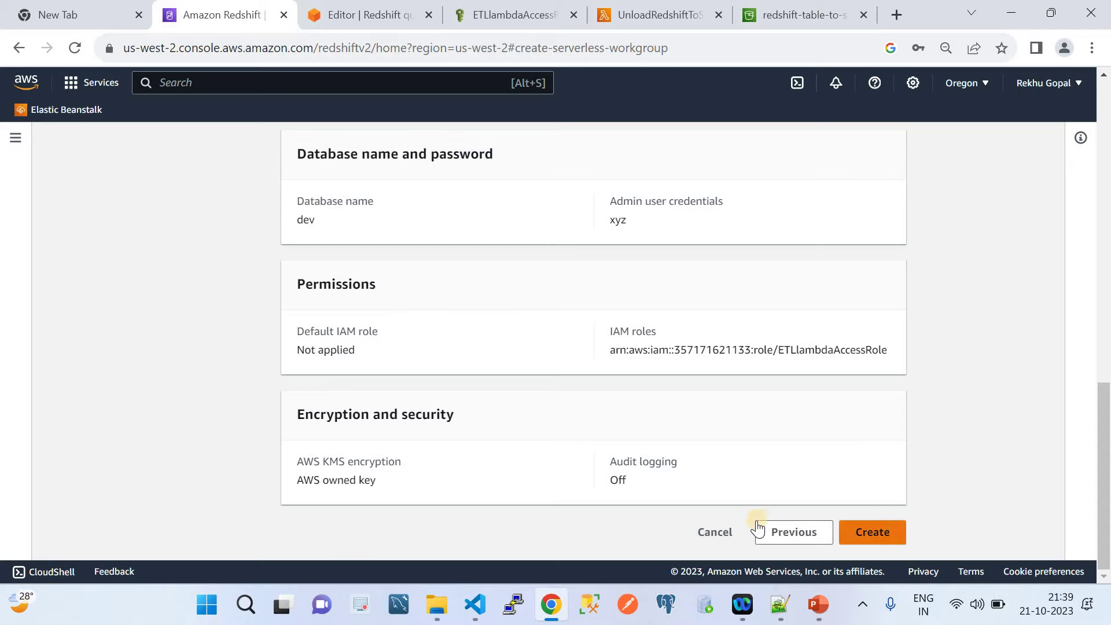
pyautogui.click(721, 533)
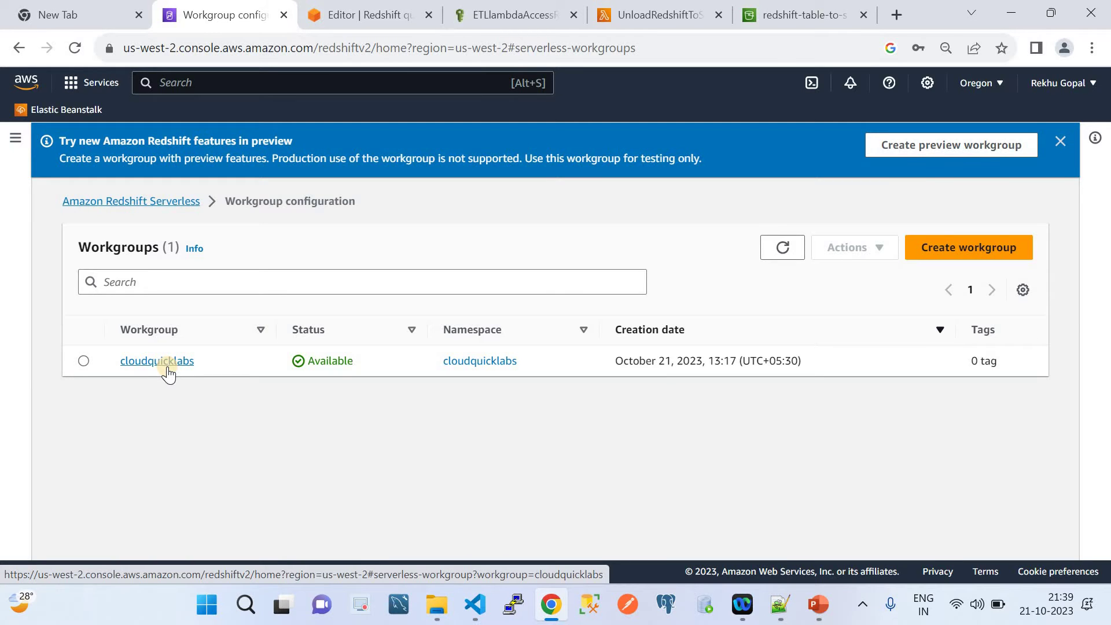
# Open the cloudquicklabs details and highlight the ODBC URL's server host name and database dev.
pyautogui.click(184, 360)
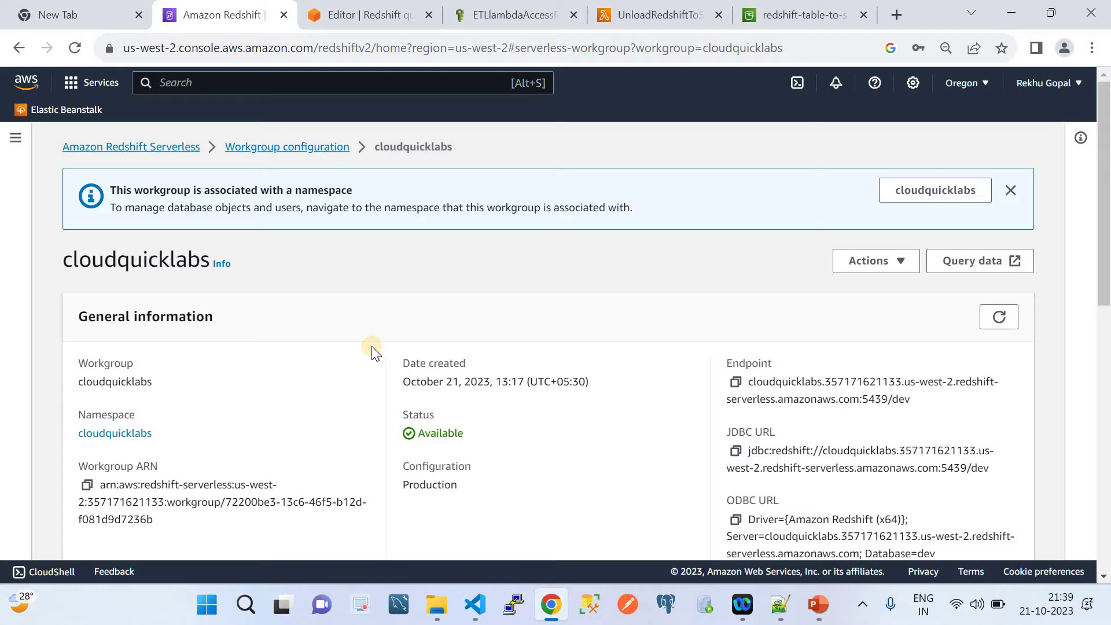
pyautogui.scroll(-1, 372, 352)
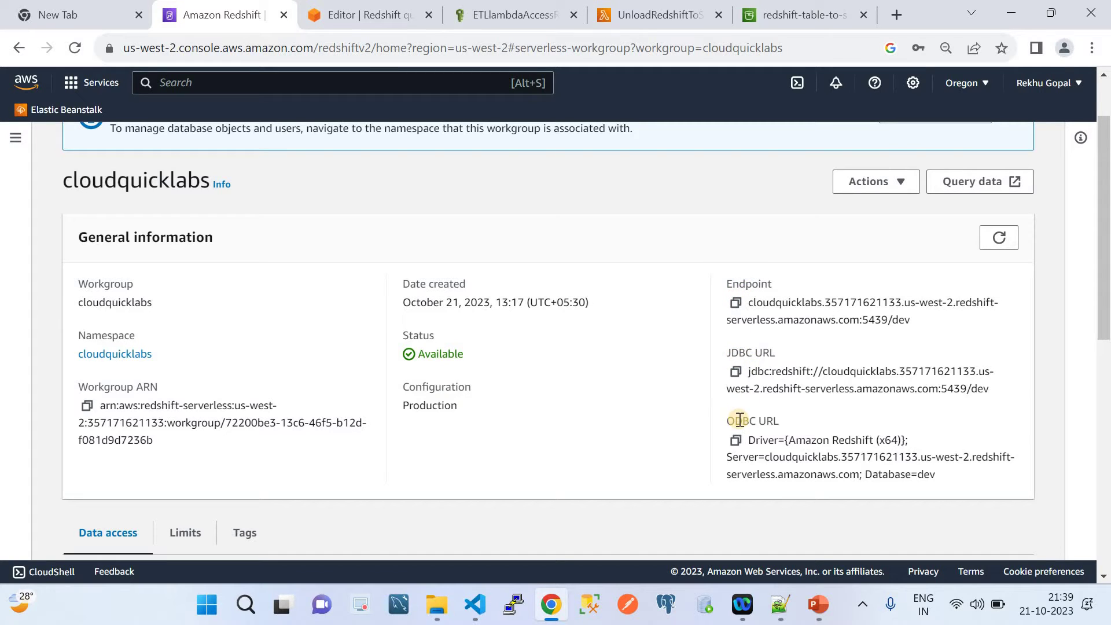
pyautogui.doubleClick(746, 459)
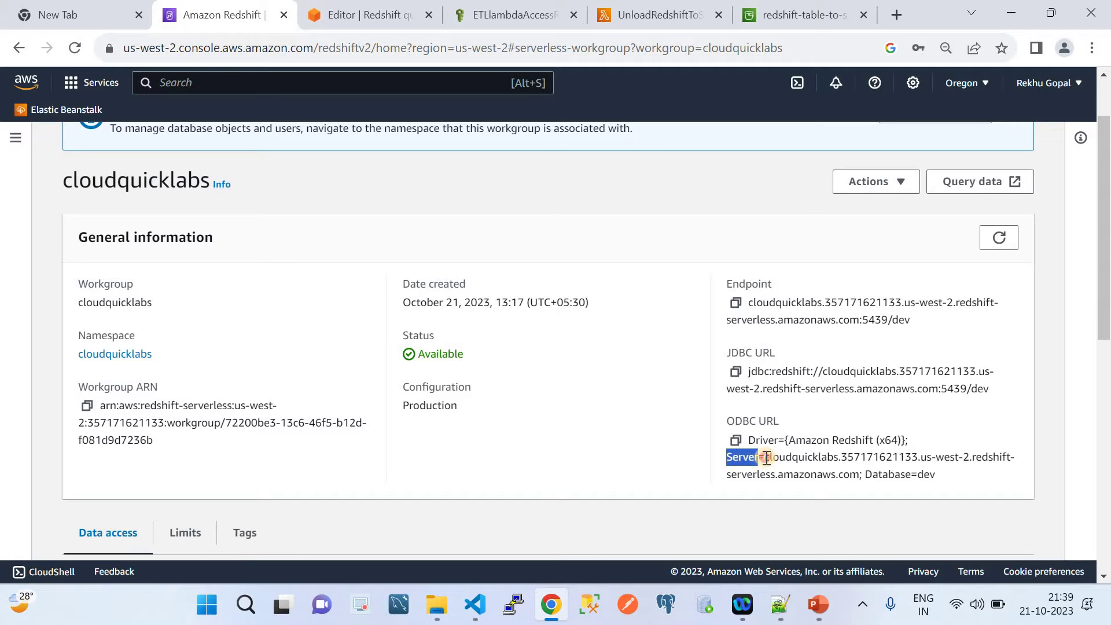
pyautogui.moveTo(765, 457); pyautogui.dragTo(861, 474)
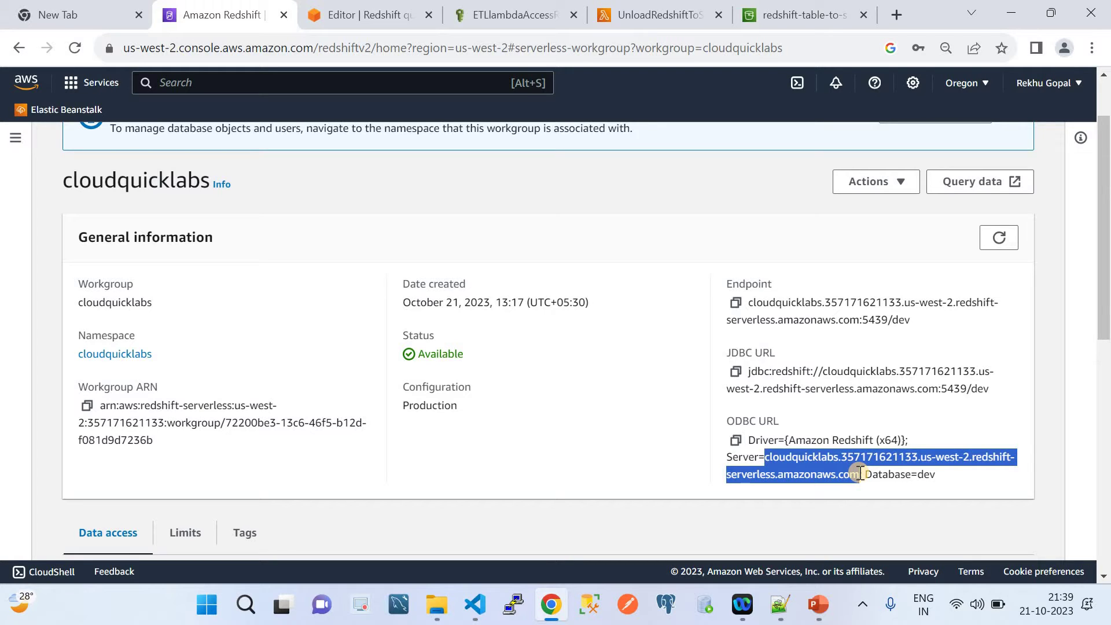
pyautogui.doubleClick(926, 475)
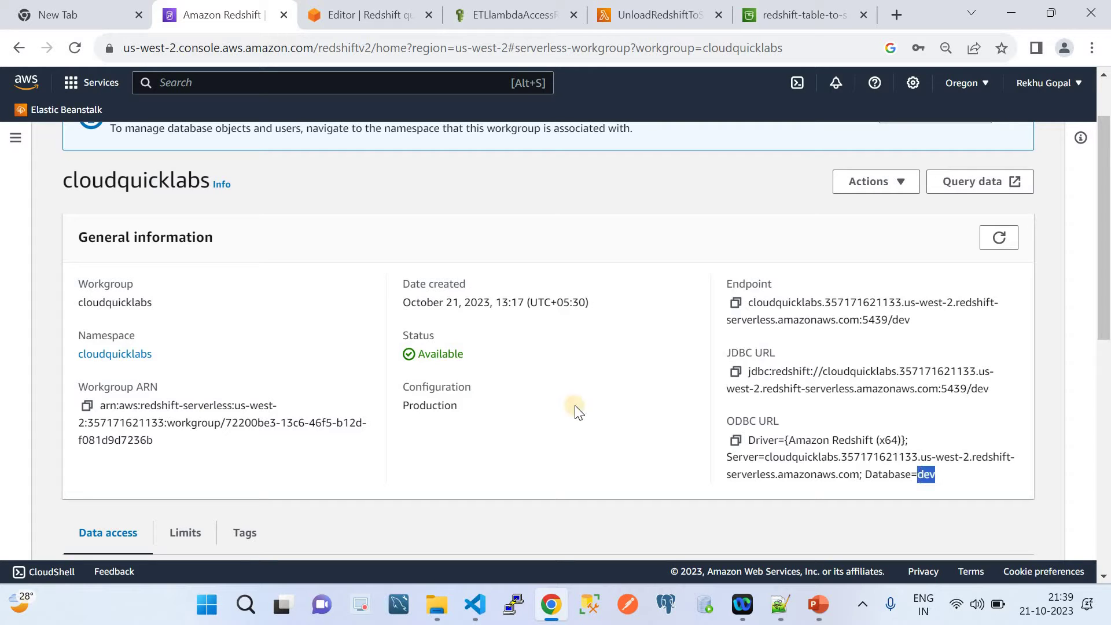
# Review Network and security, showing publicly accessible On and security group sg-1889366f.
pyautogui.scroll(-5, 571, 423)
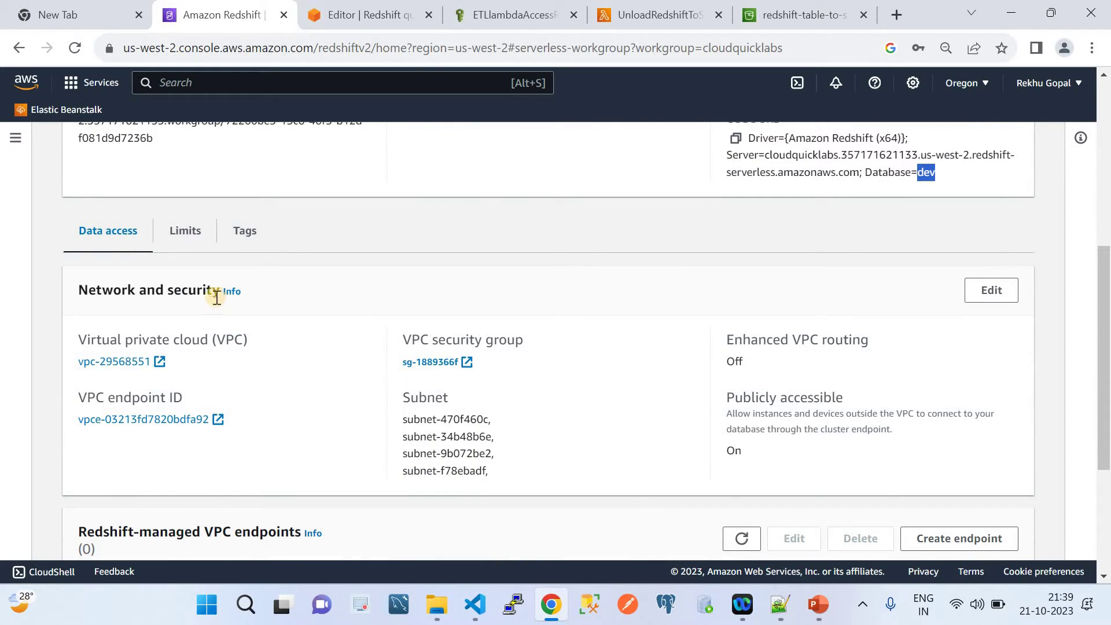
pyautogui.scroll(2, 220, 371)
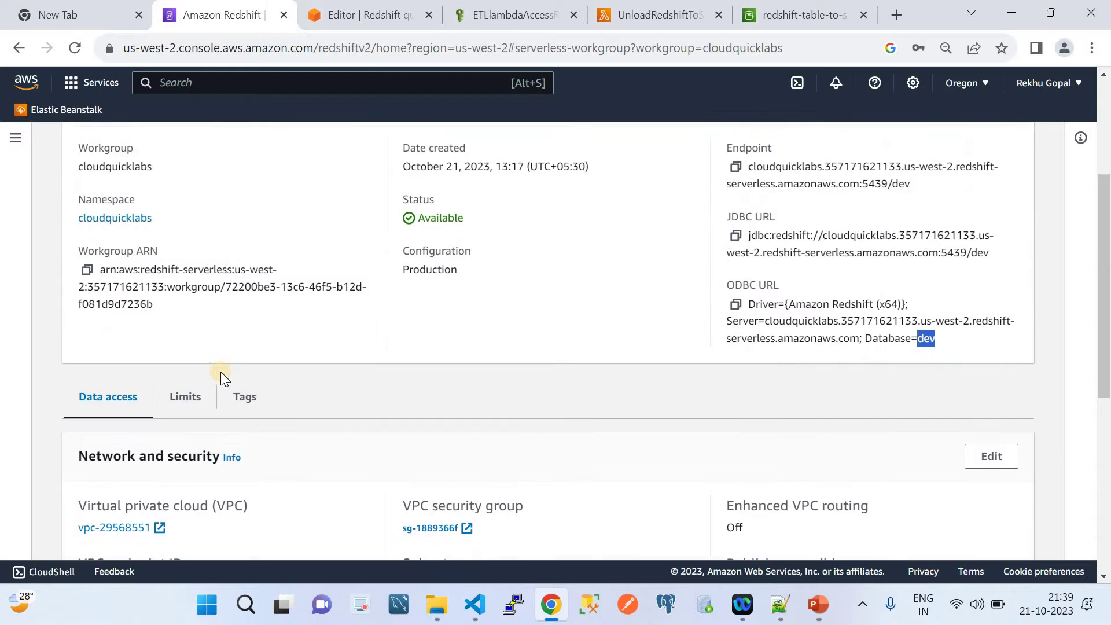
pyautogui.scroll(-2, 221, 371)
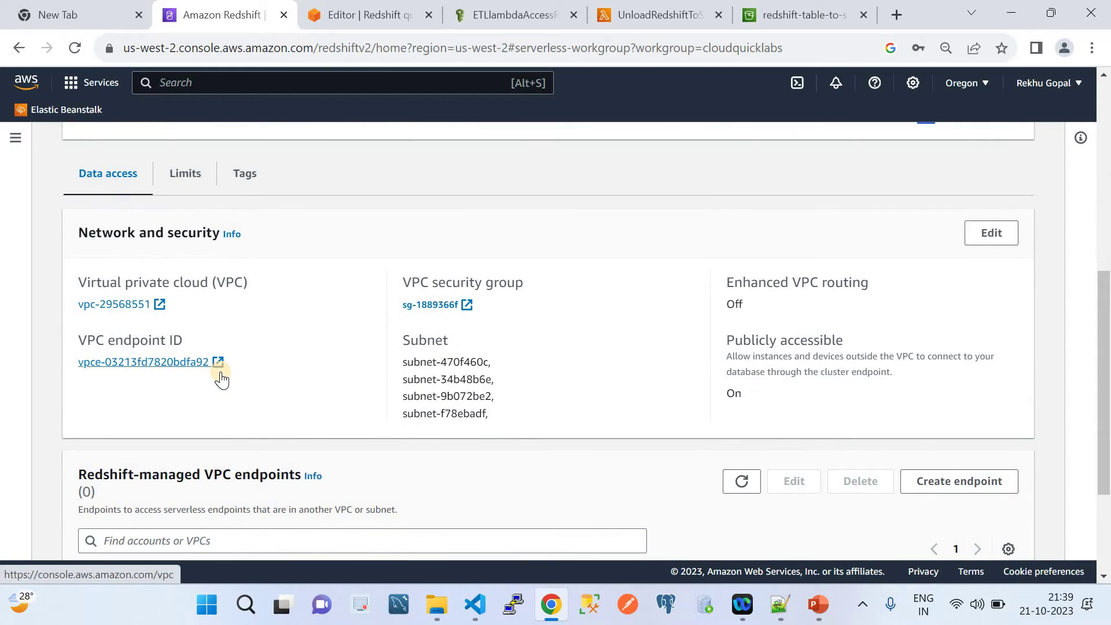
pyautogui.scroll(-1, 222, 376)
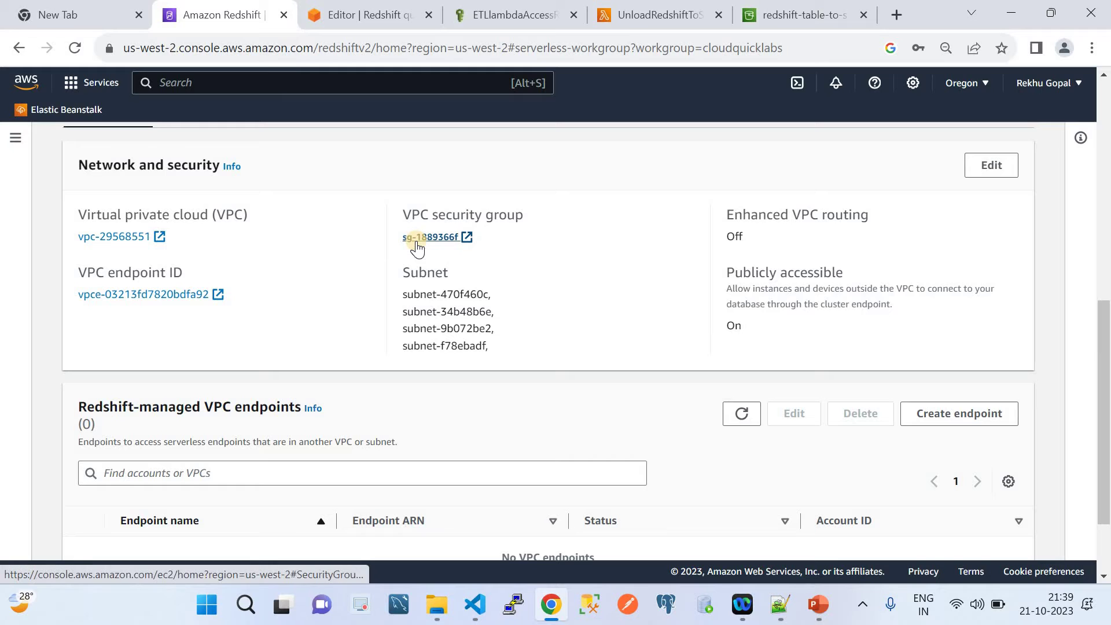
# Verify sg-1889366f's inbound rules allow Redshift TCP 5439 from 0.0.0.0/0.
pyautogui.click(416, 246)
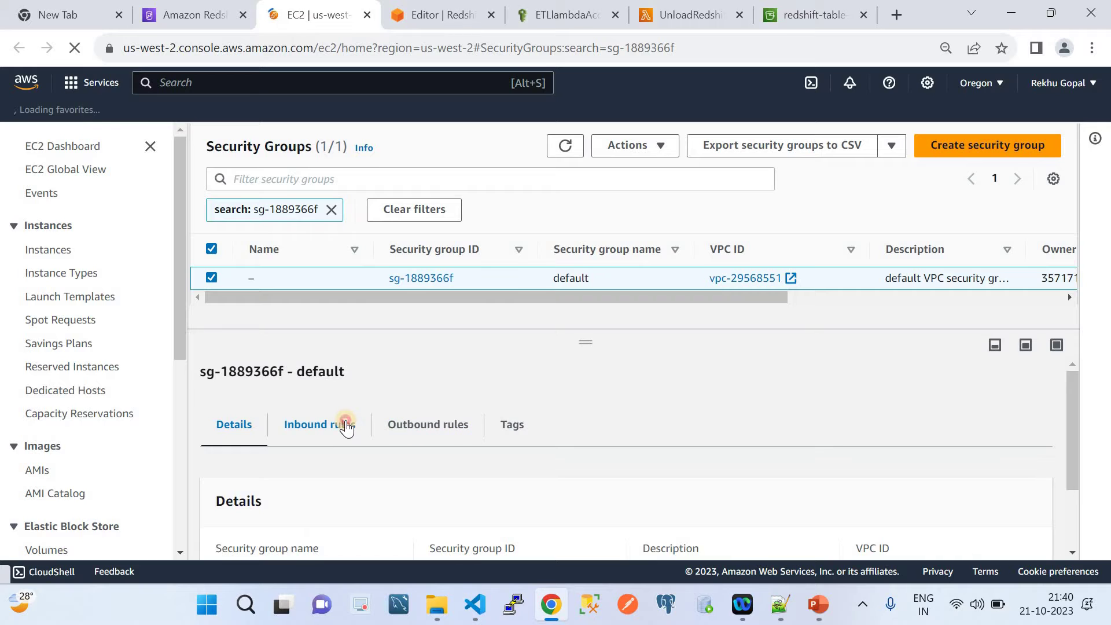
pyautogui.click(345, 426)
pyautogui.scroll(-1, 708, 384)
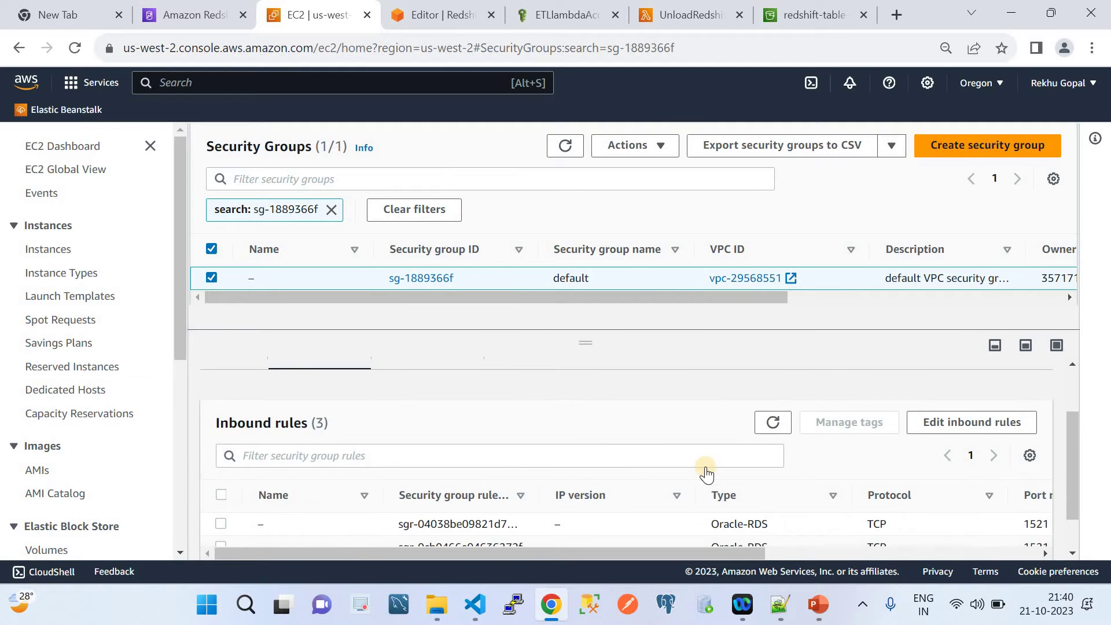
pyautogui.scroll(-1, 707, 467)
pyautogui.click(969, 379)
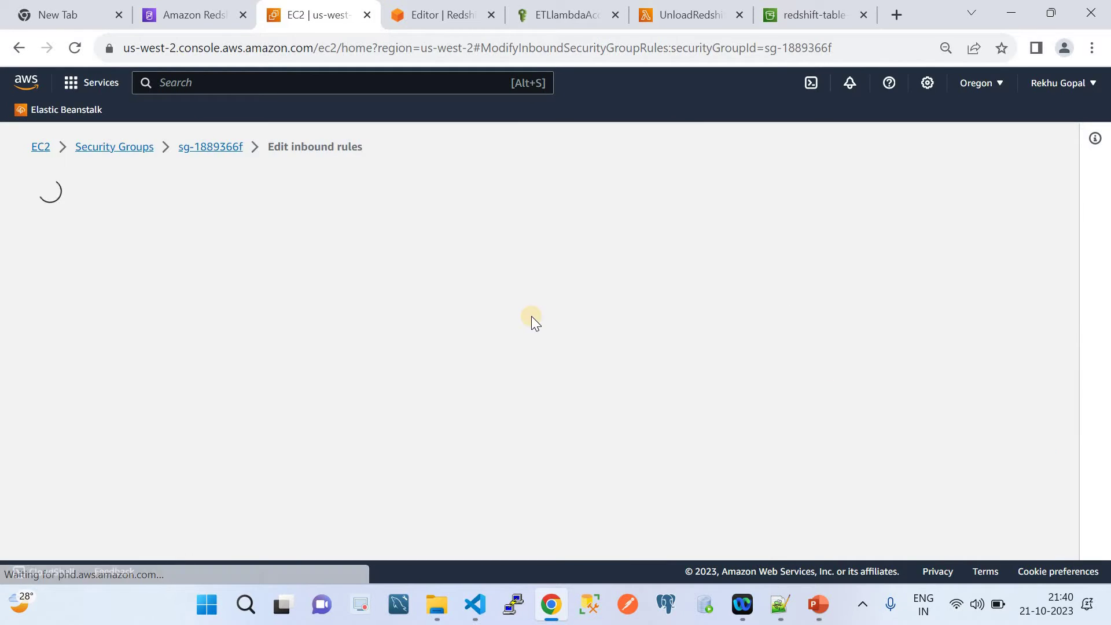
pyautogui.scroll(-1, 369, 354)
pyautogui.scroll(-3, 369, 354)
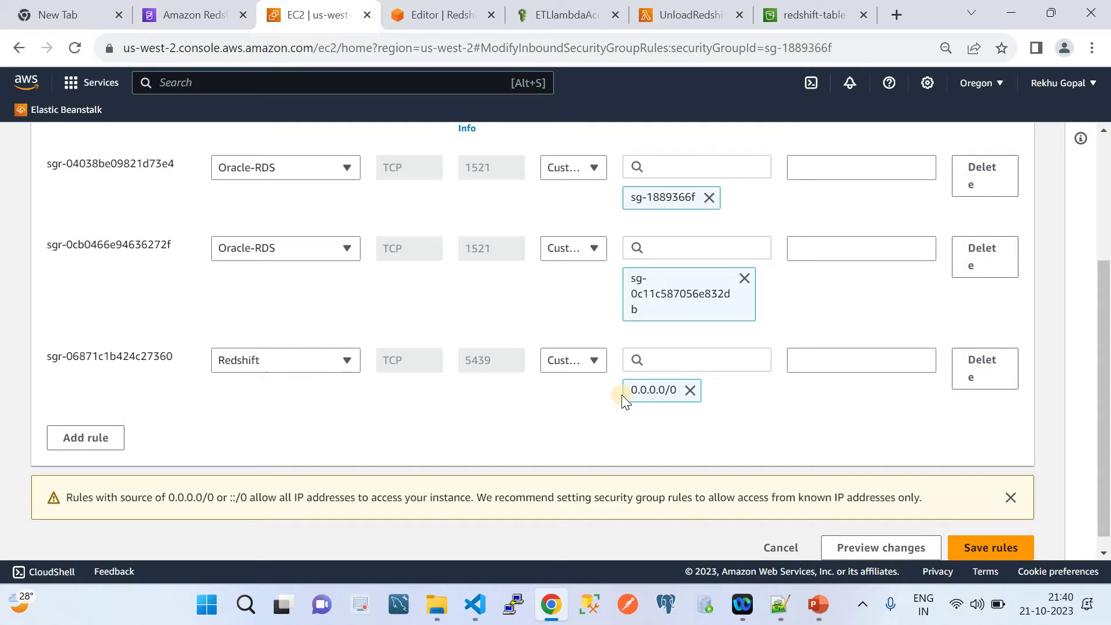
pyautogui.click(184, 14)
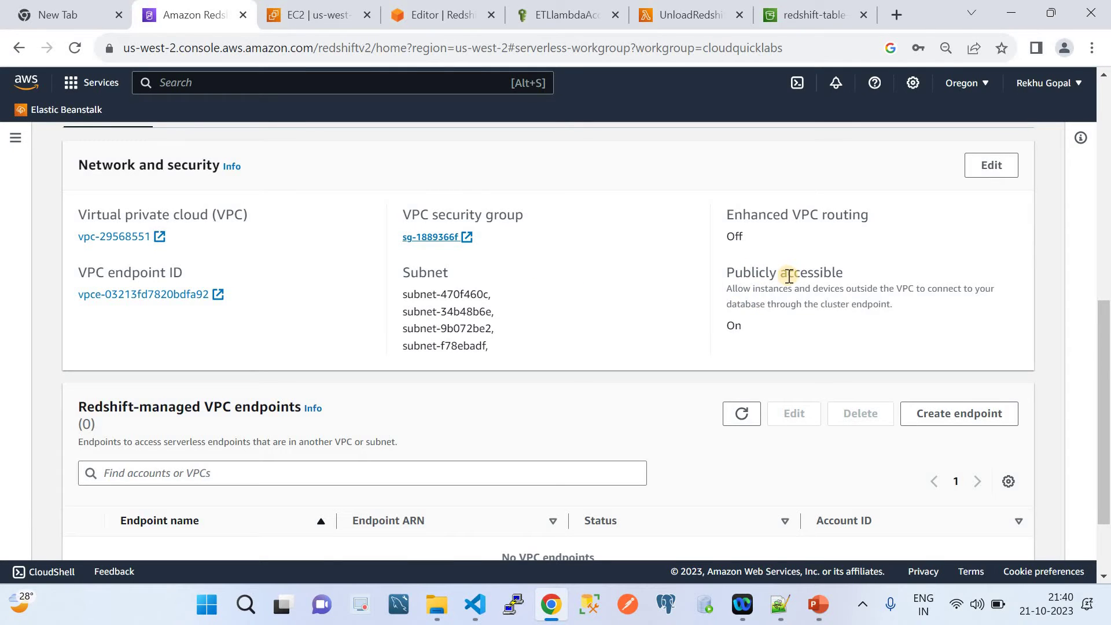
pyautogui.scroll(9, 789, 275)
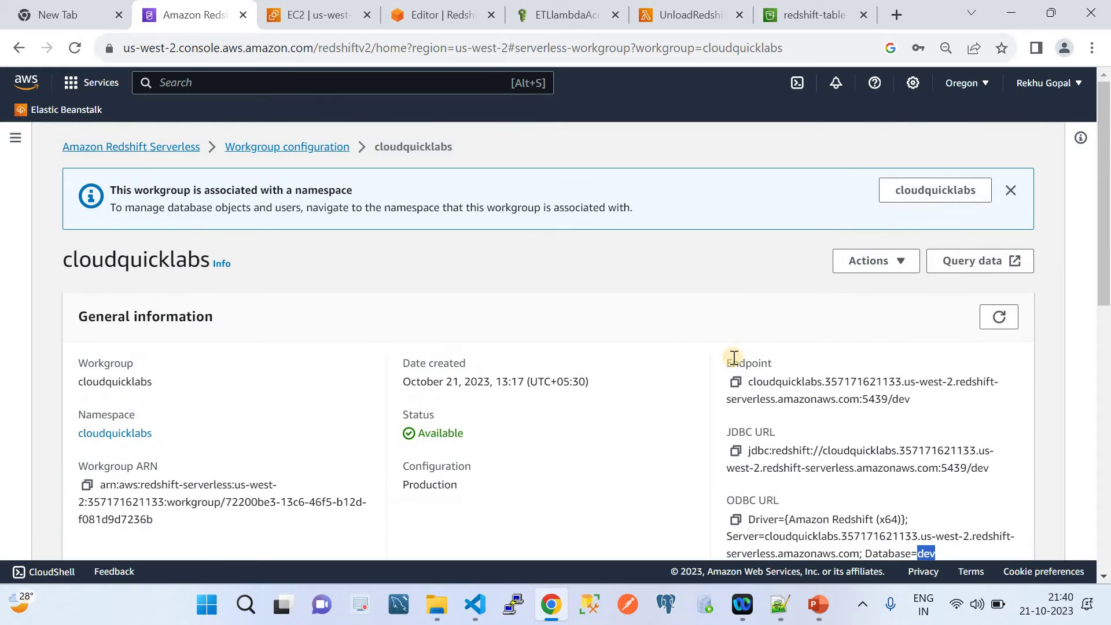
pyautogui.scroll(-3, 733, 359)
pyautogui.scroll(-5, 734, 358)
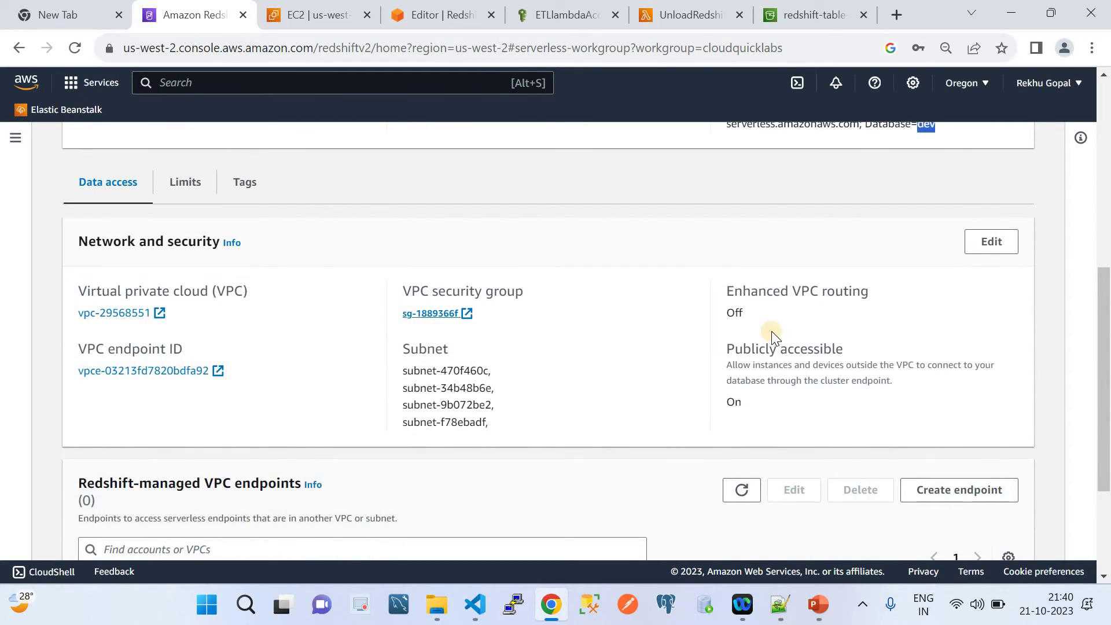
pyautogui.click(981, 243)
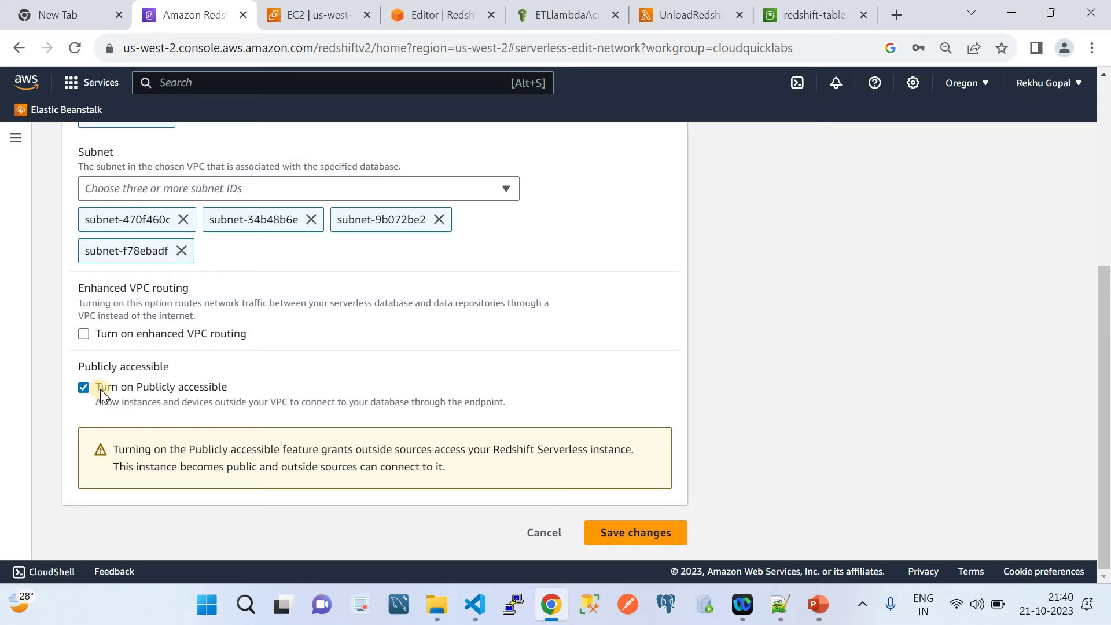
pyautogui.click(529, 537)
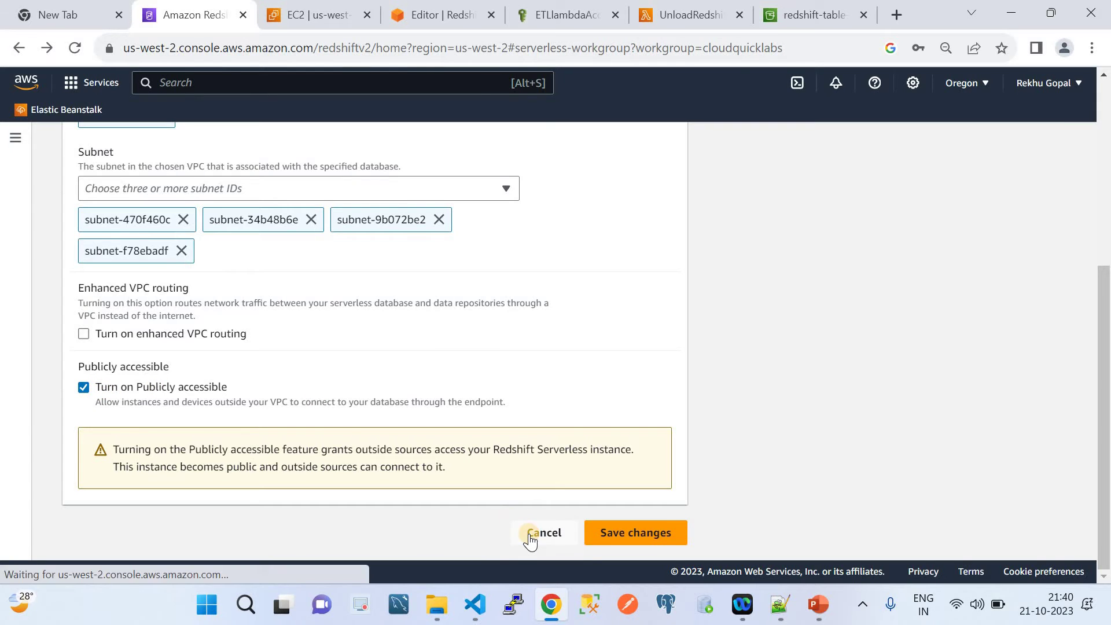
pyautogui.scroll(3, 530, 542)
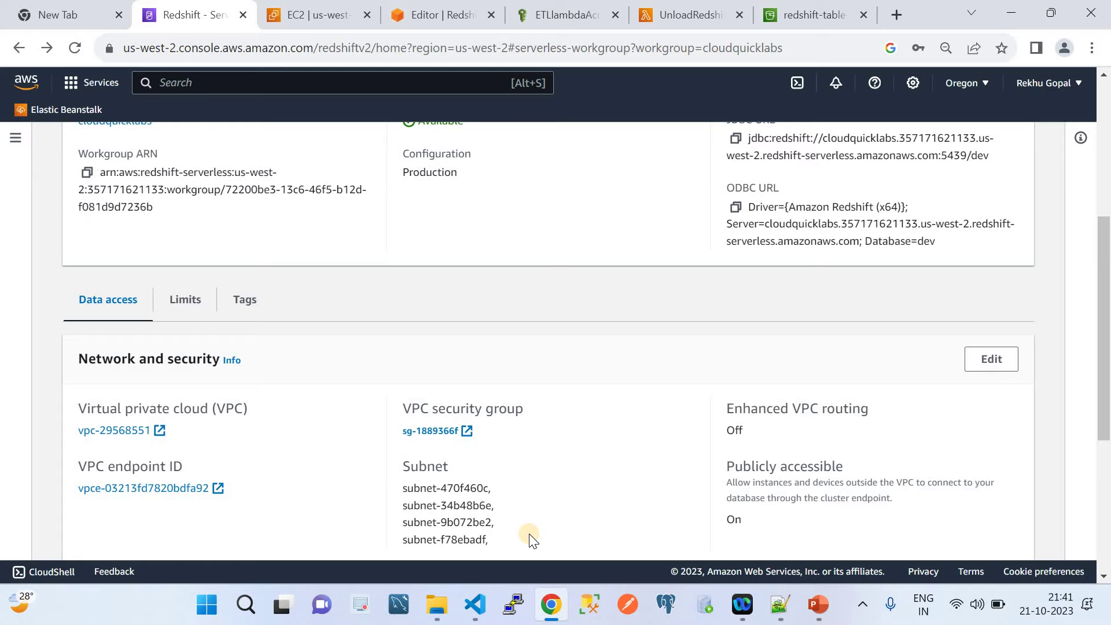
pyautogui.scroll(-2, 558, 449)
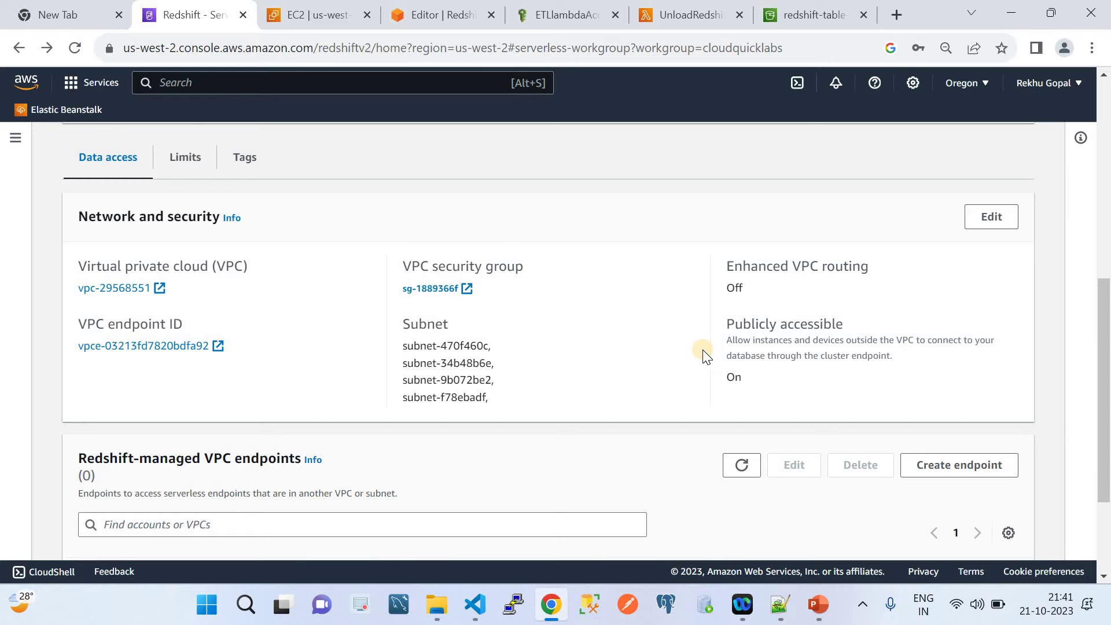
pyautogui.scroll(-3, 702, 351)
pyautogui.scroll(7, 703, 351)
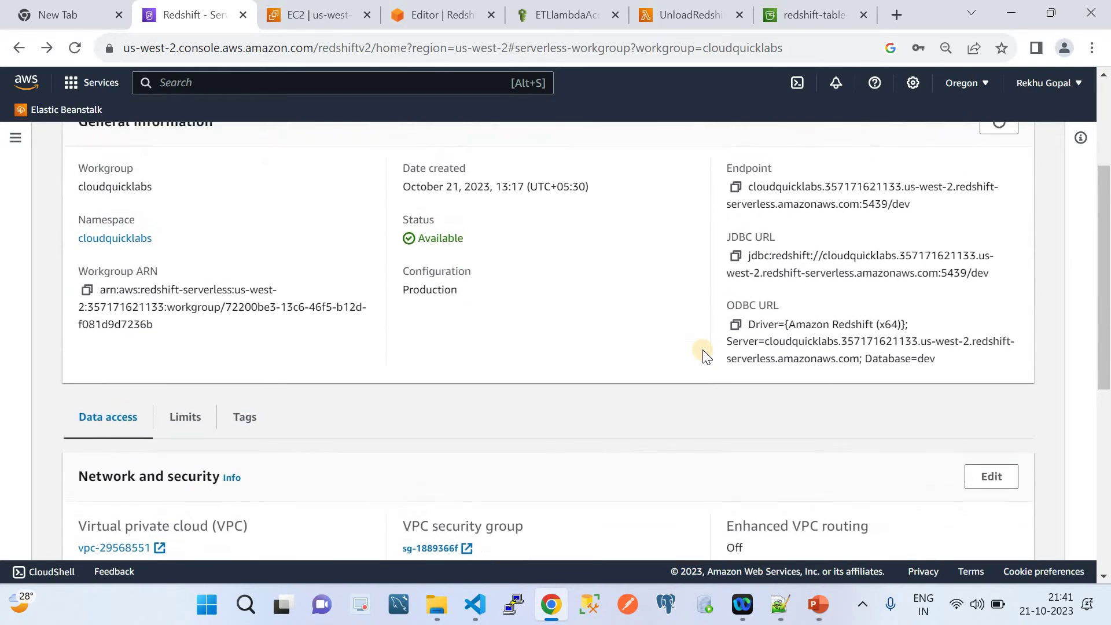
pyautogui.scroll(3, 703, 349)
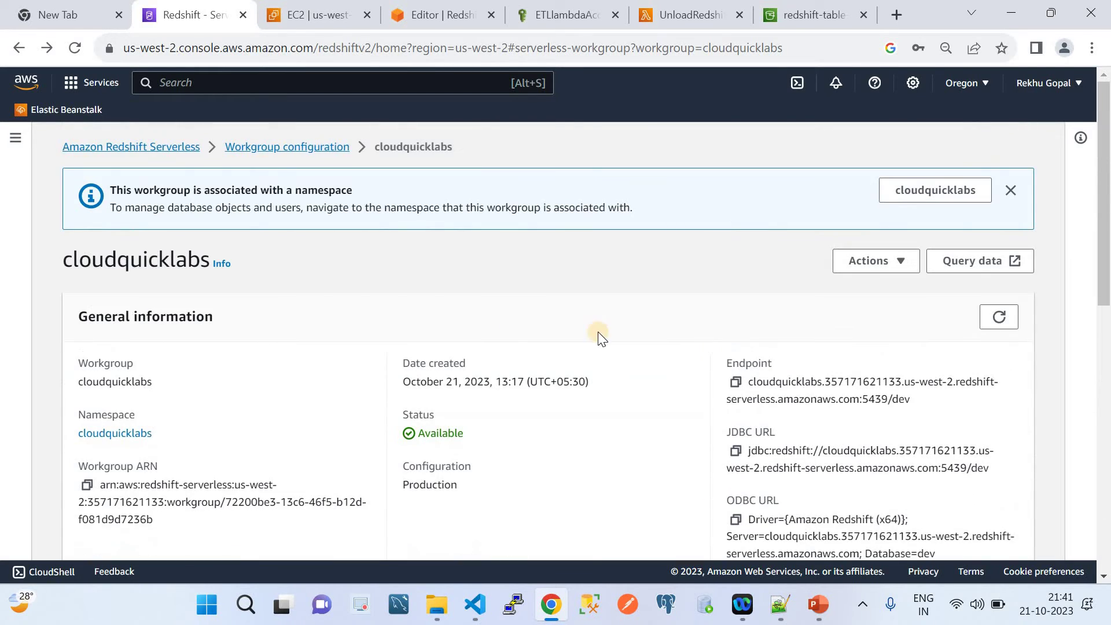
pyautogui.click(819, 621)
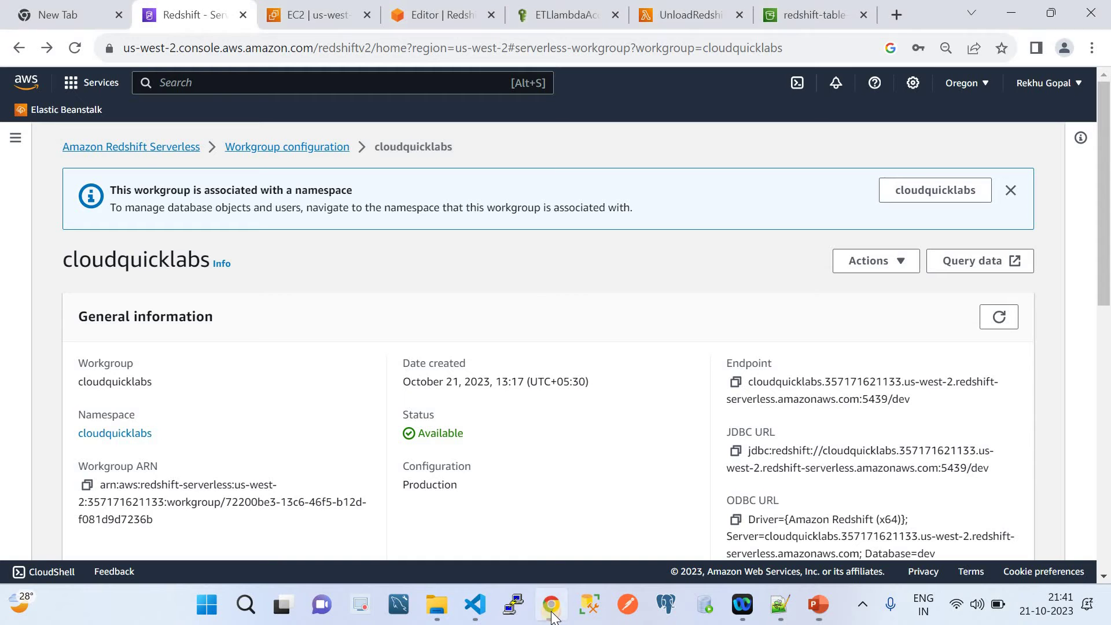
pyautogui.click(551, 604)
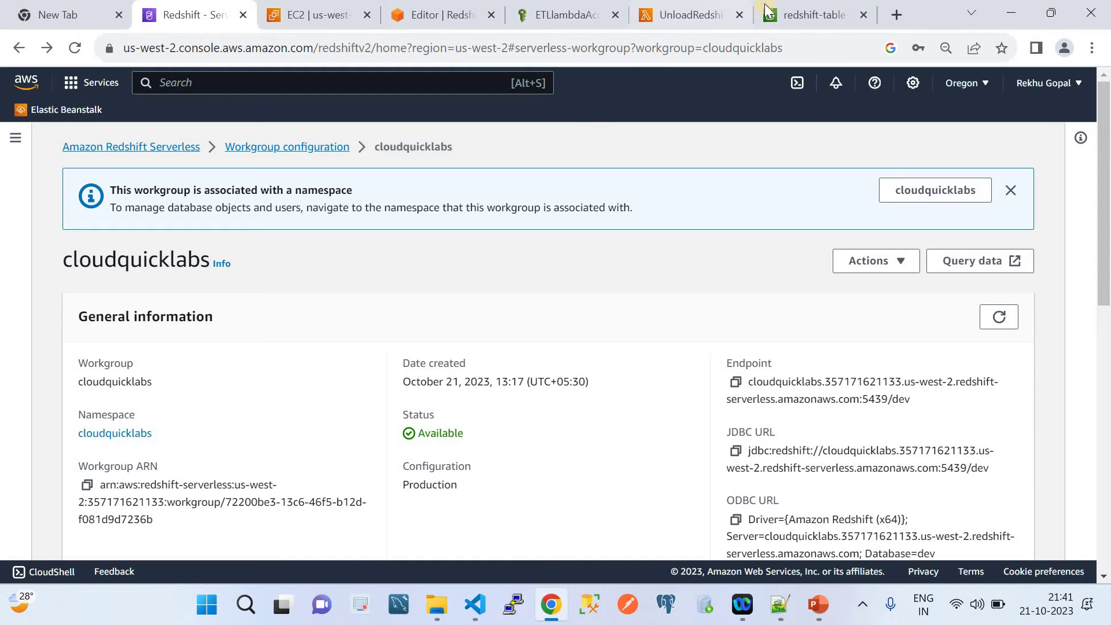
pyautogui.click(810, 14)
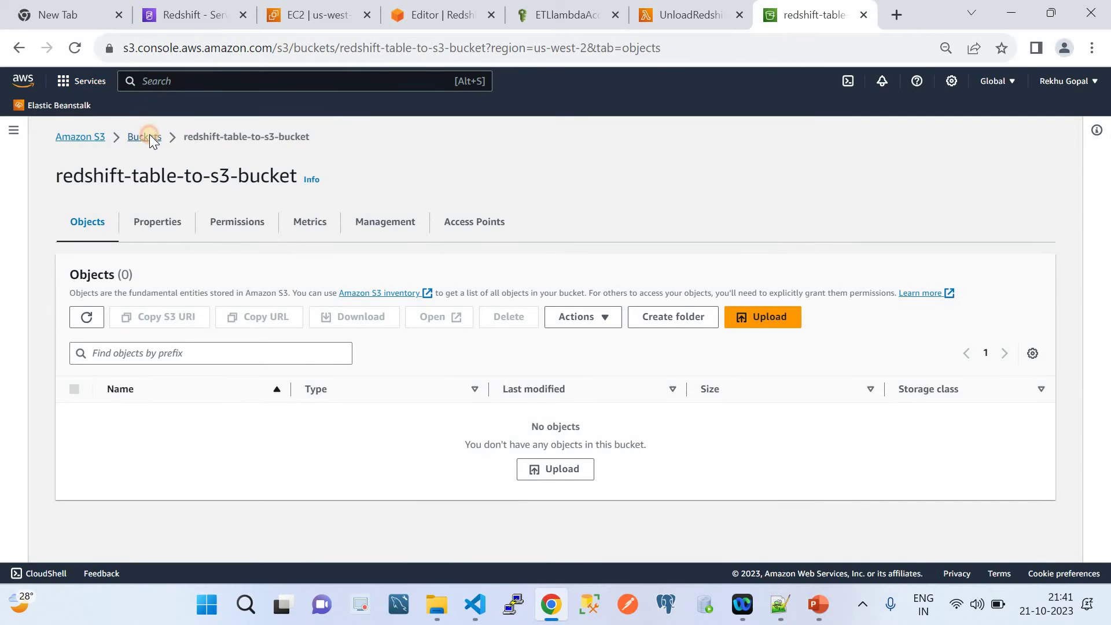
pyautogui.click(148, 136)
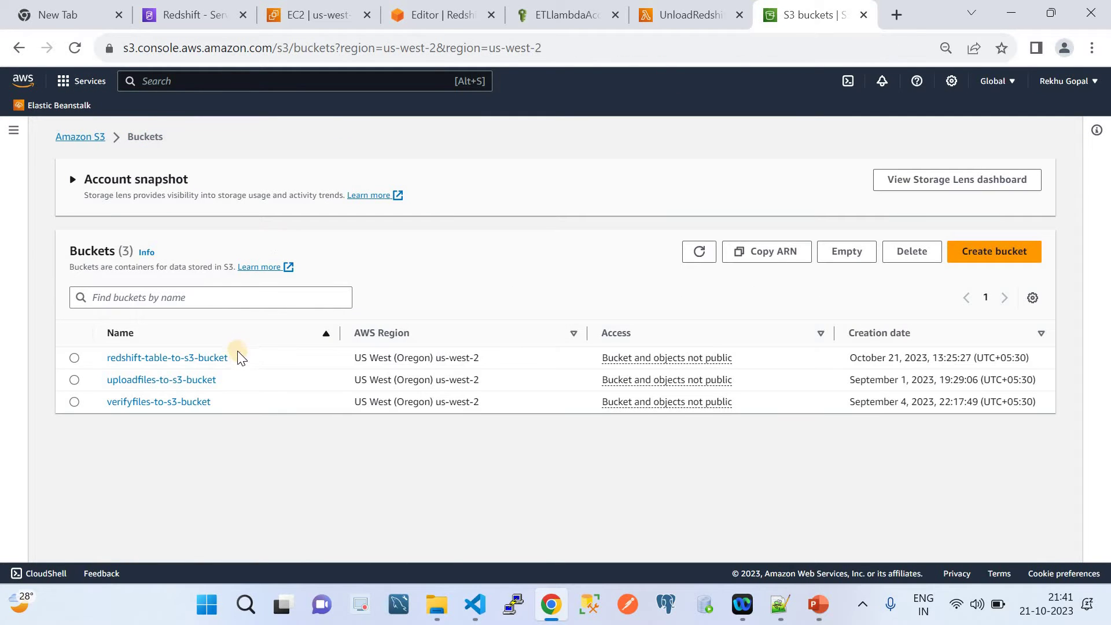
pyautogui.moveTo(229, 357); pyautogui.dragTo(100, 353)
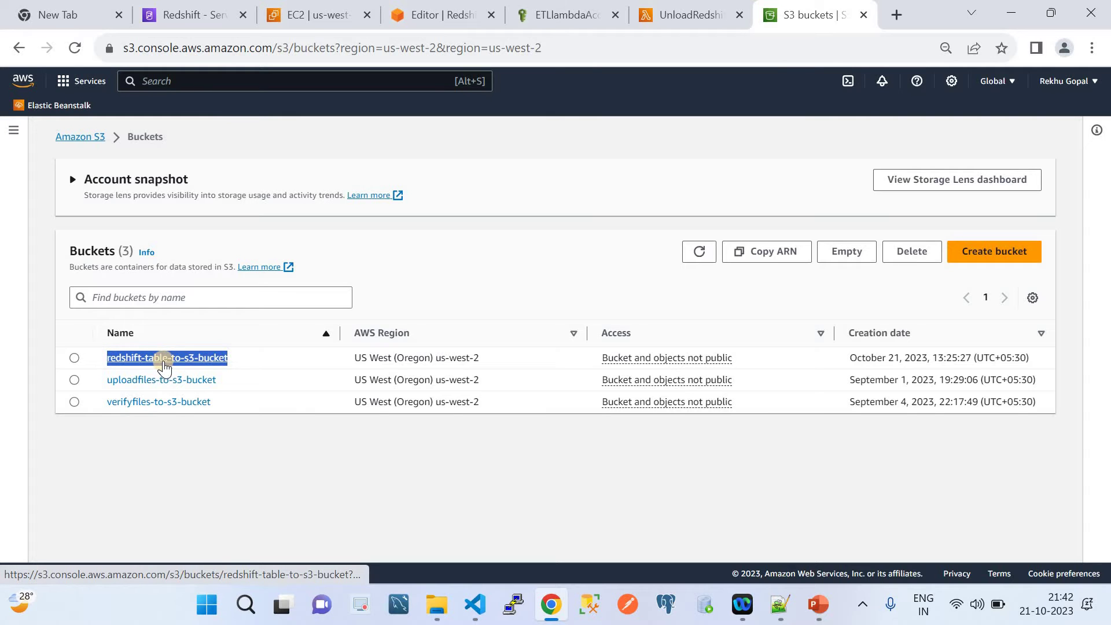
pyautogui.click(201, 359)
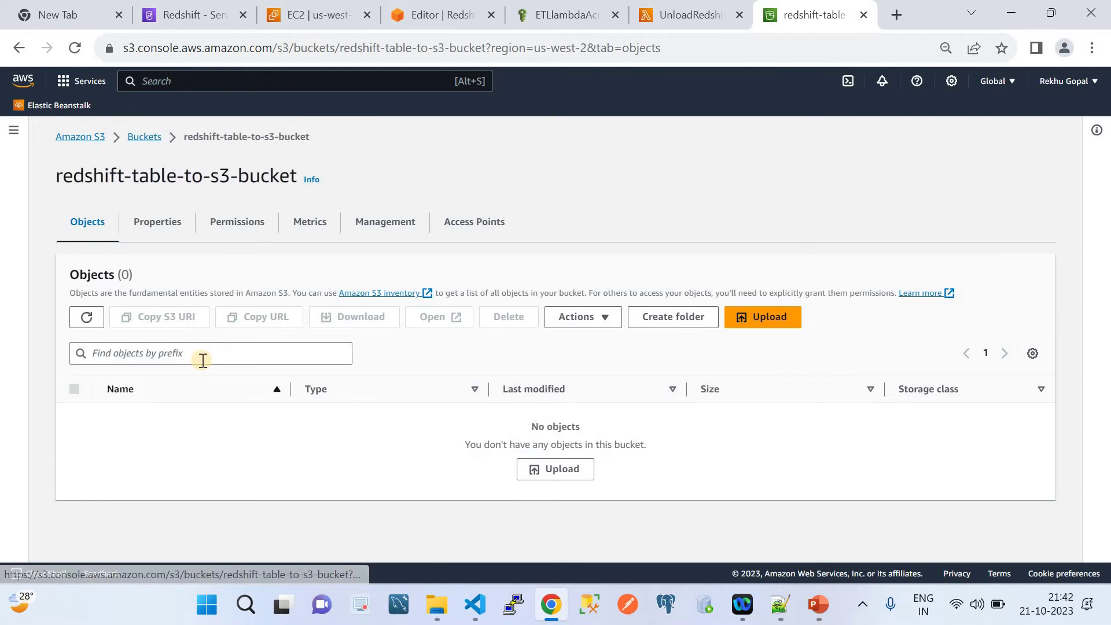
pyautogui.click(146, 141)
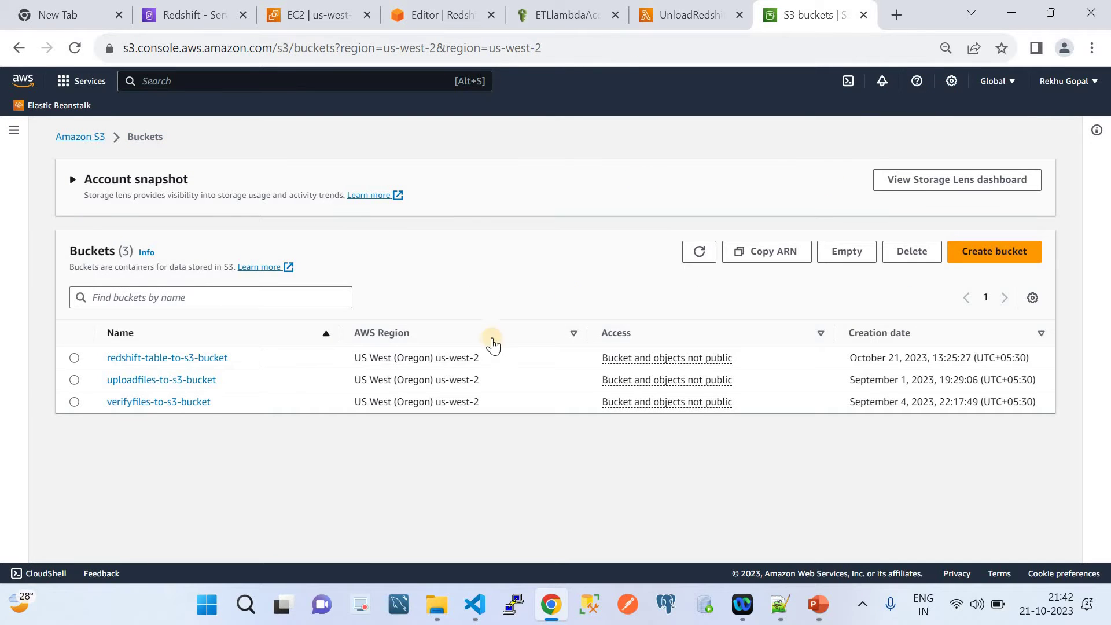
pyautogui.click(196, 358)
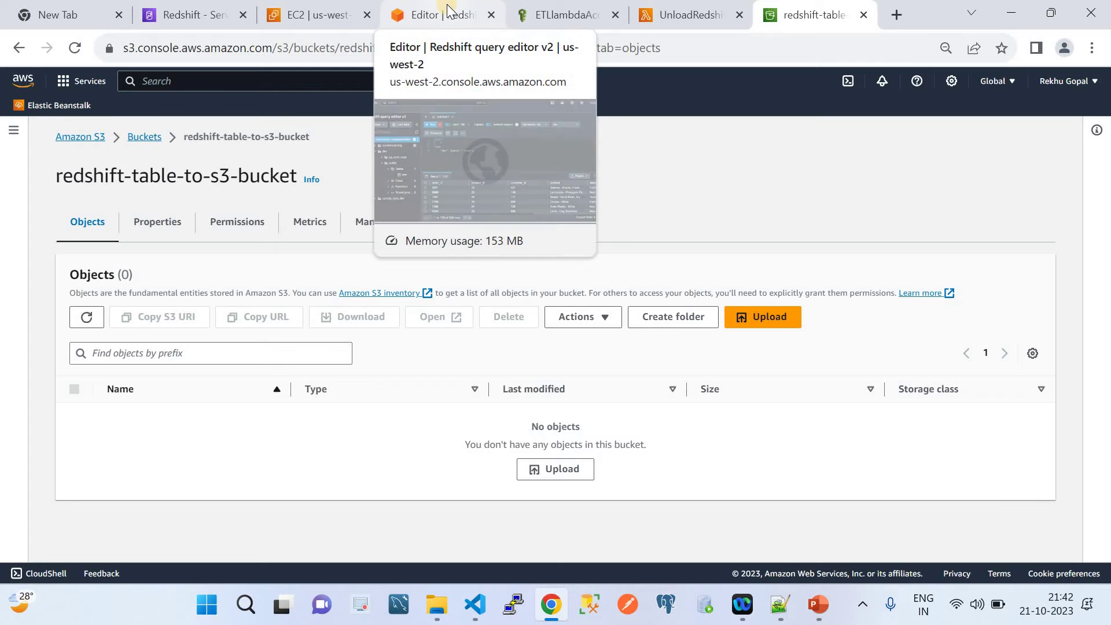
pyautogui.click(184, 16)
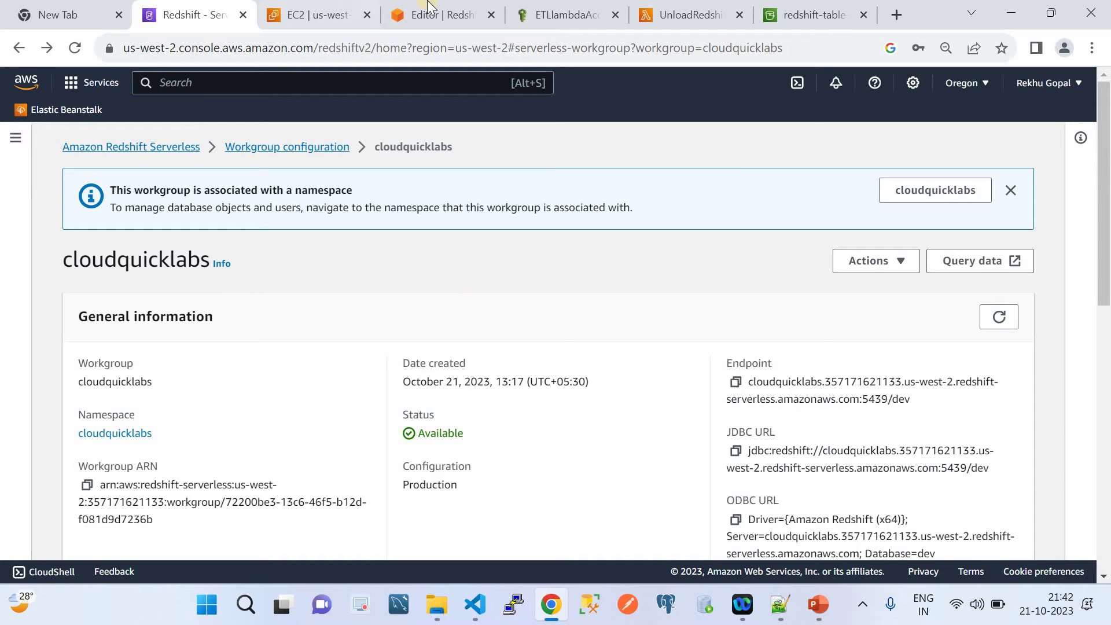
# Close the old query editor and EC2 tabs, back on the cloudquicklabs workgroup page.
pyautogui.click(451, 10)
pyautogui.click(491, 15)
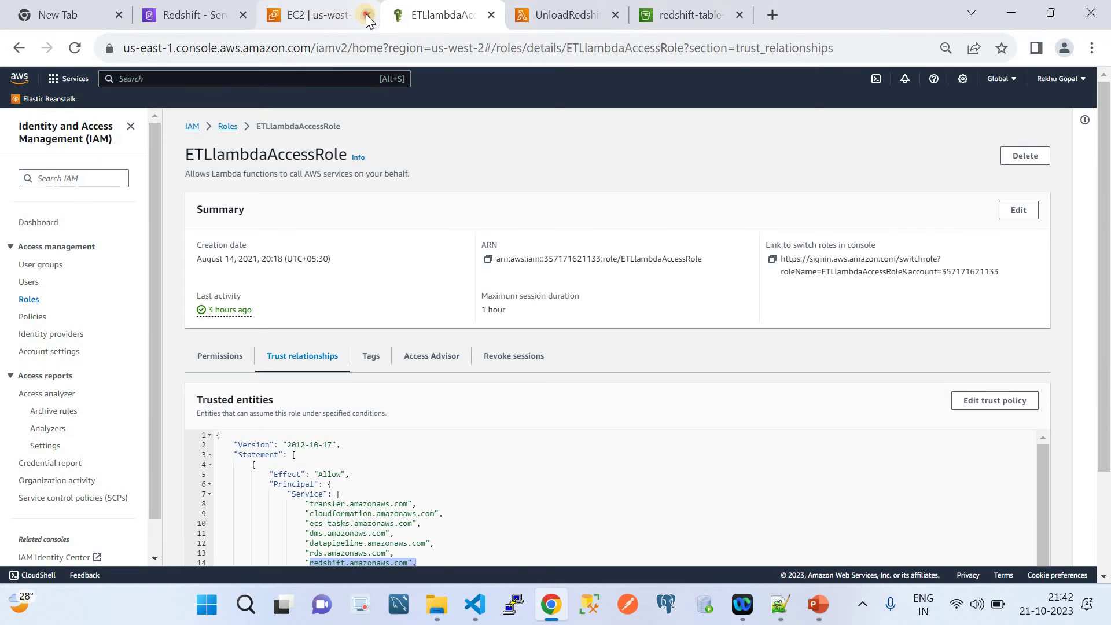
pyautogui.click(366, 15)
pyautogui.click(186, 18)
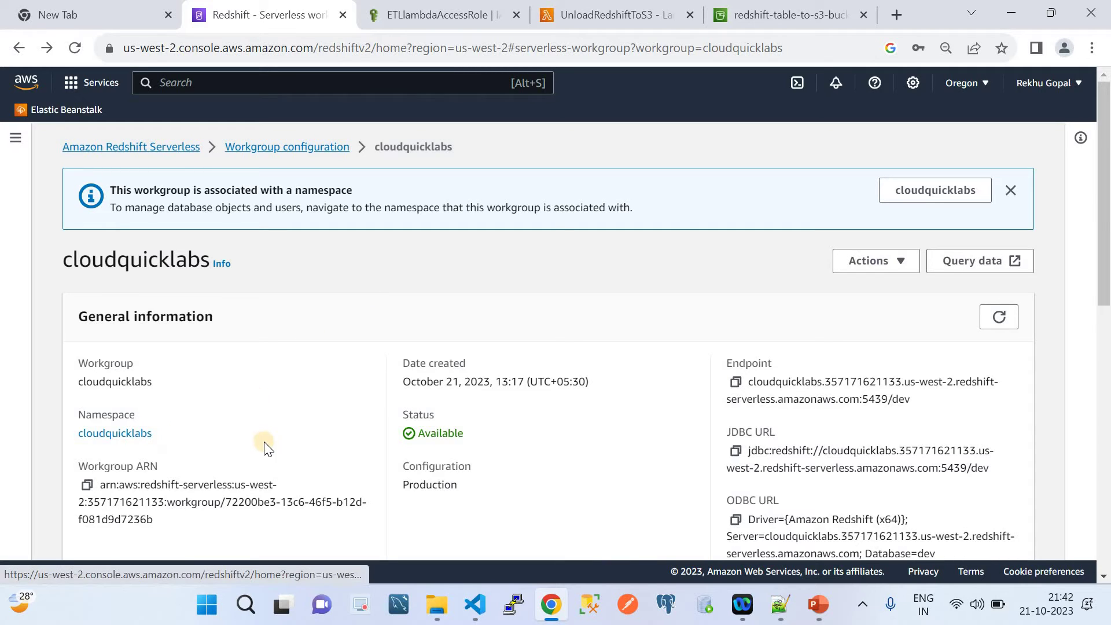
# Launch Query Editor v2 for cloudquicklabs using Query data.
pyautogui.scroll(-1, 264, 442)
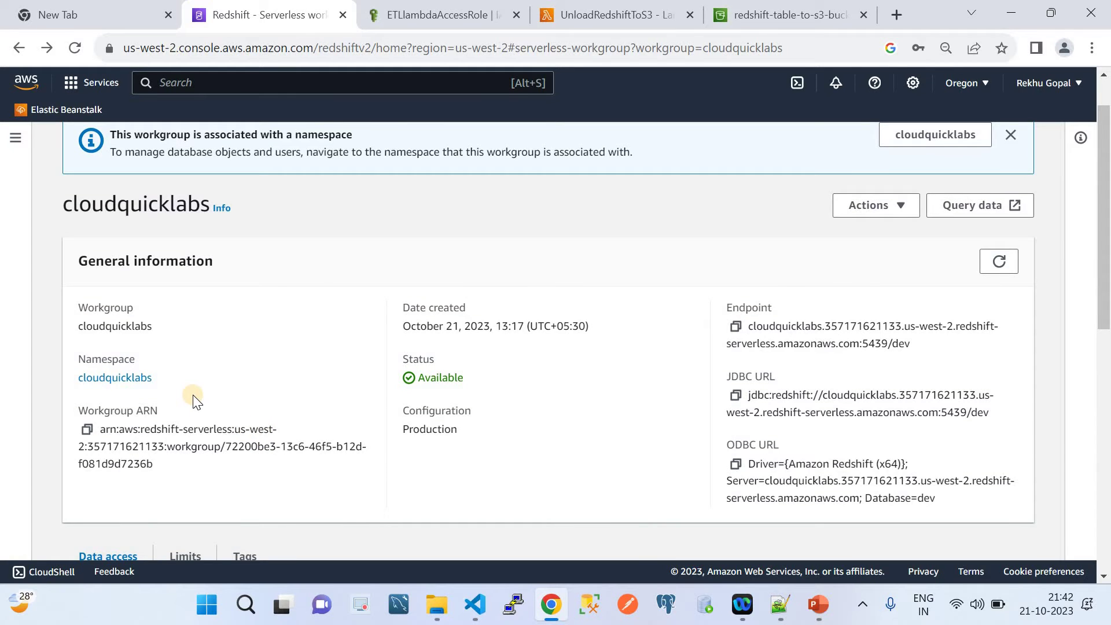
pyautogui.scroll(1, 285, 329)
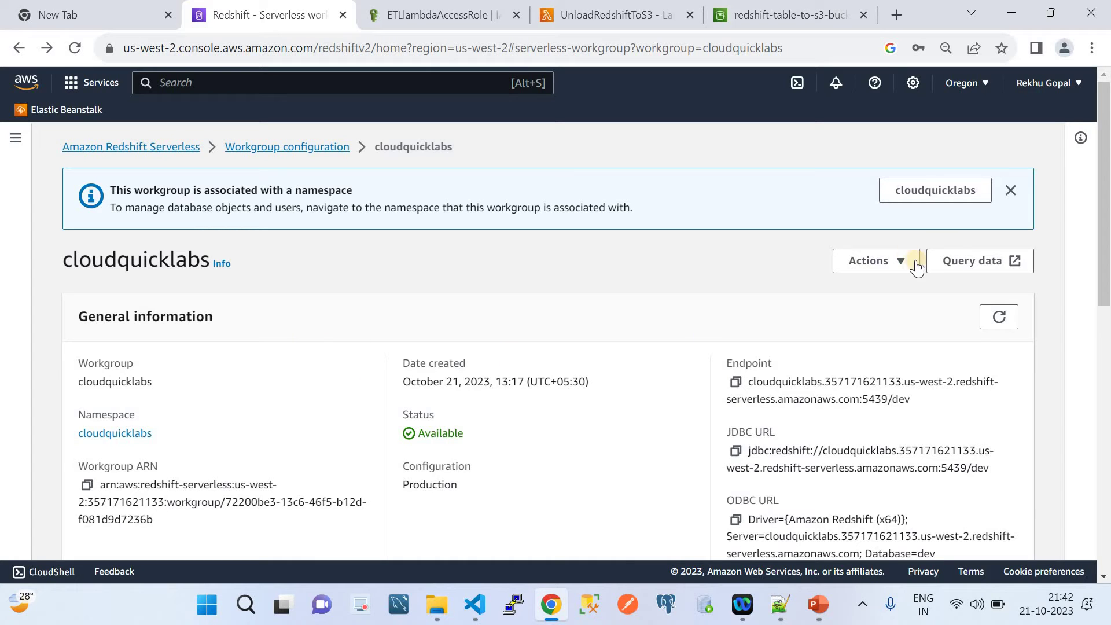
pyautogui.click(963, 260)
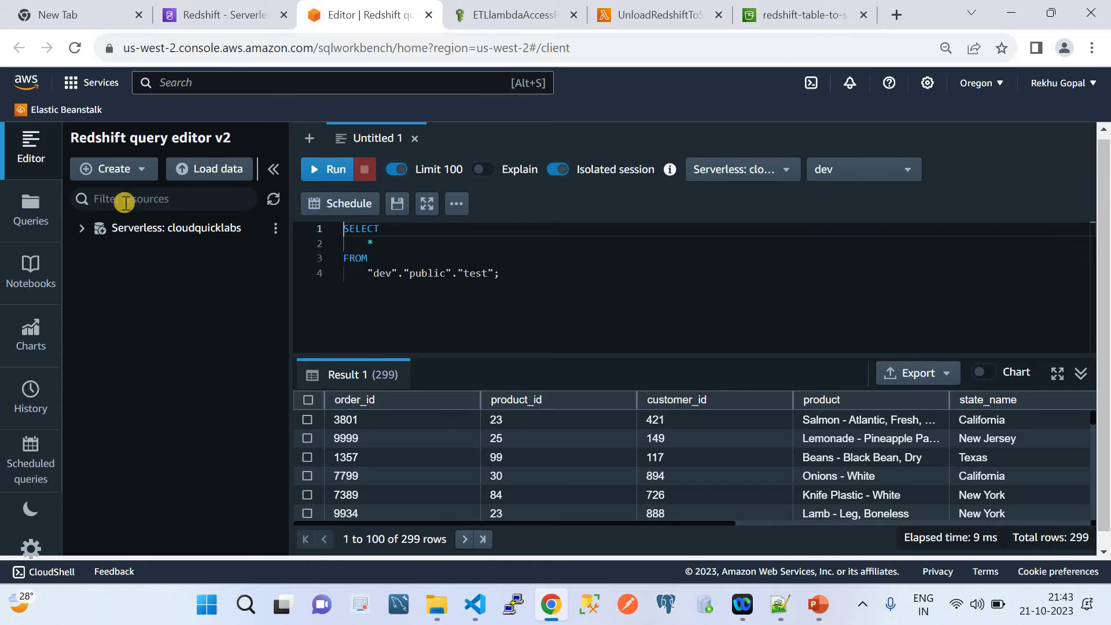
# Connect to Serverless cloudquicklabs and expand dev > public > Tables to reveal test.
pyautogui.click(82, 230)
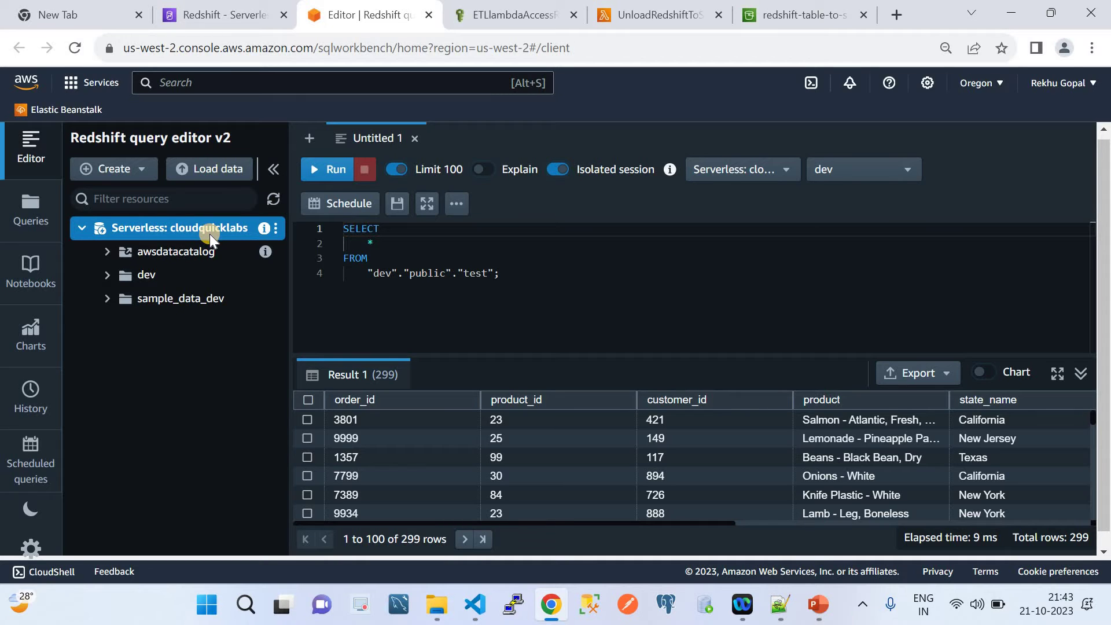
pyautogui.click(106, 276)
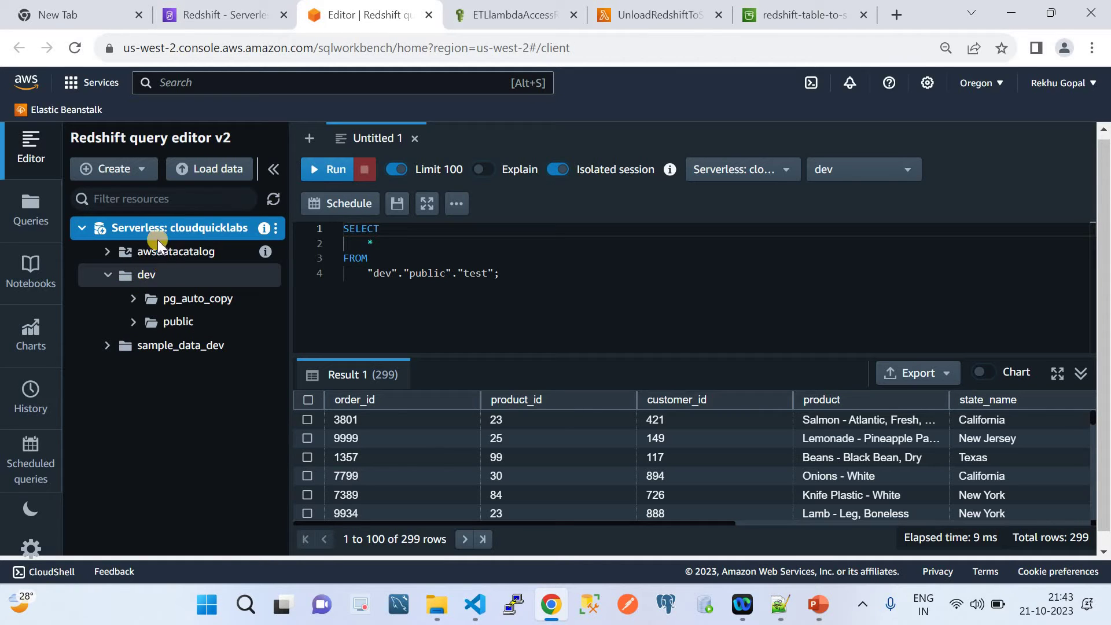
pyautogui.click(121, 170)
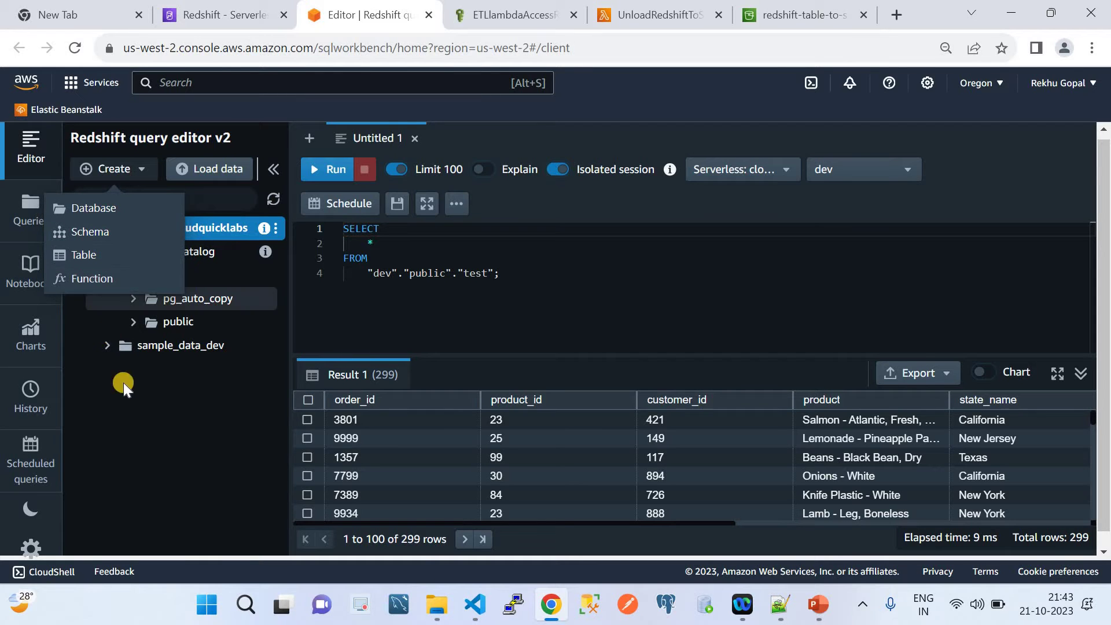
pyautogui.click(136, 419)
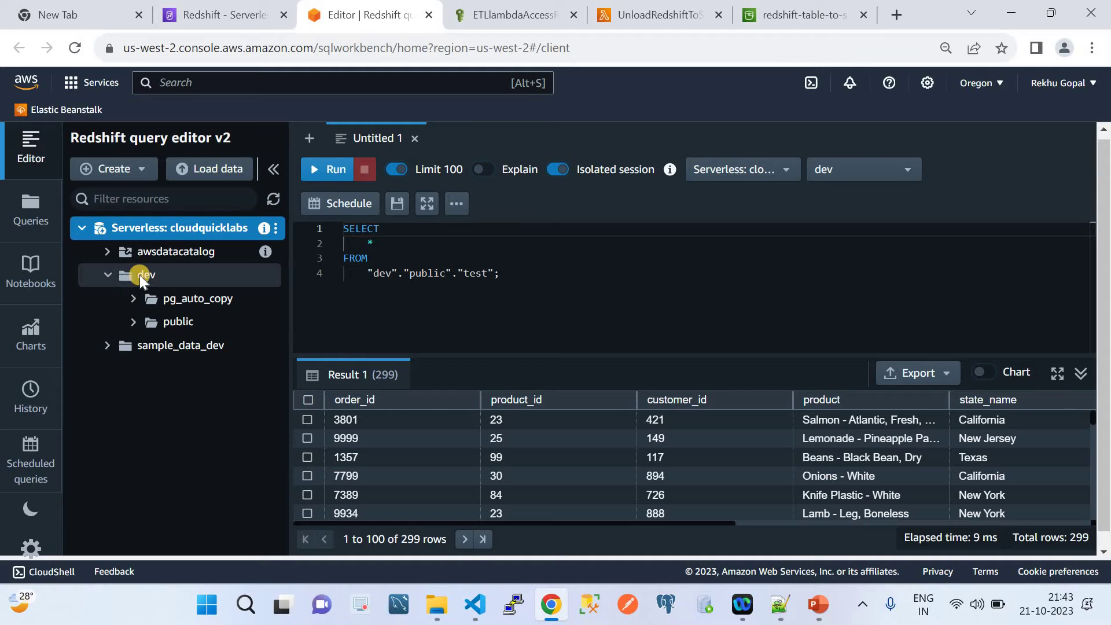
pyautogui.click(134, 322)
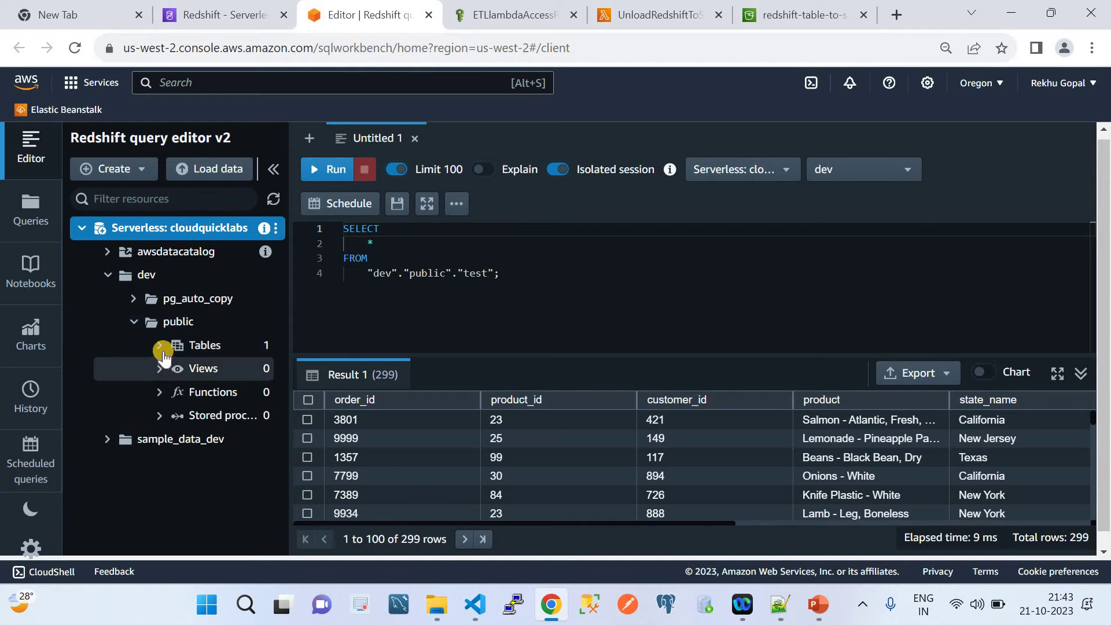
pyautogui.click(162, 349)
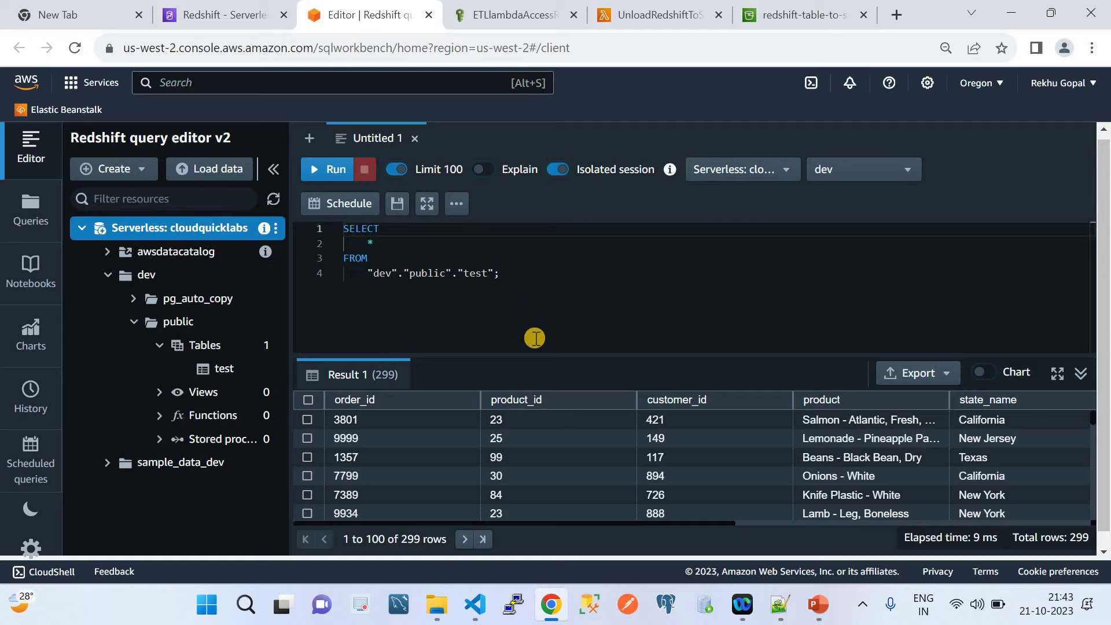
# Run the SELECT on dev.public.test and browse the 100 returned rows.
pyautogui.click(324, 169)
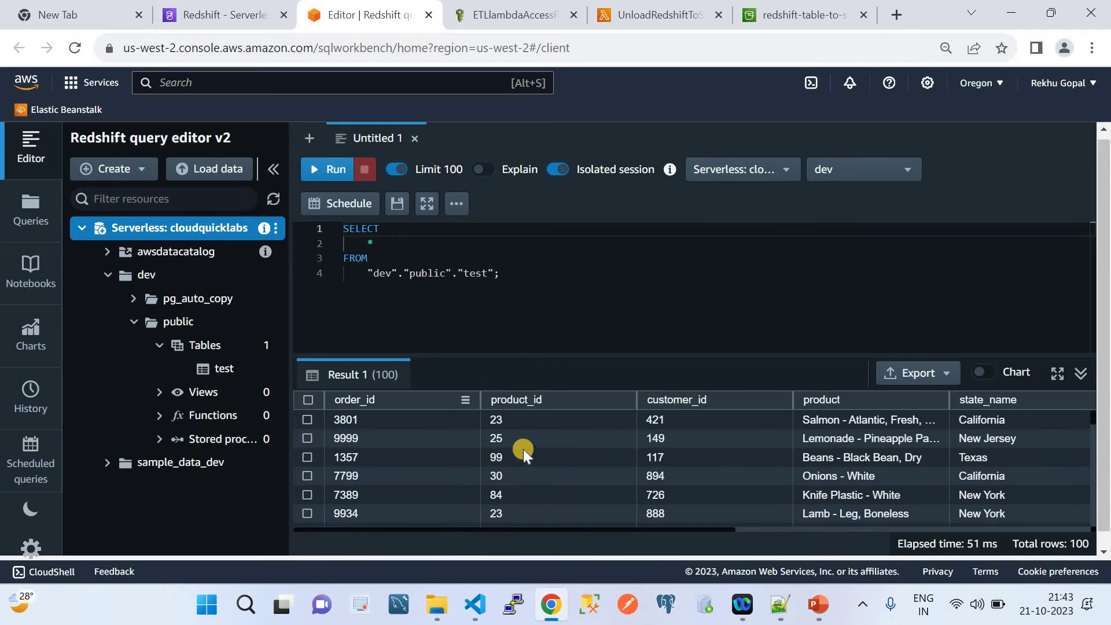
pyautogui.hscroll(5, 543, 451)
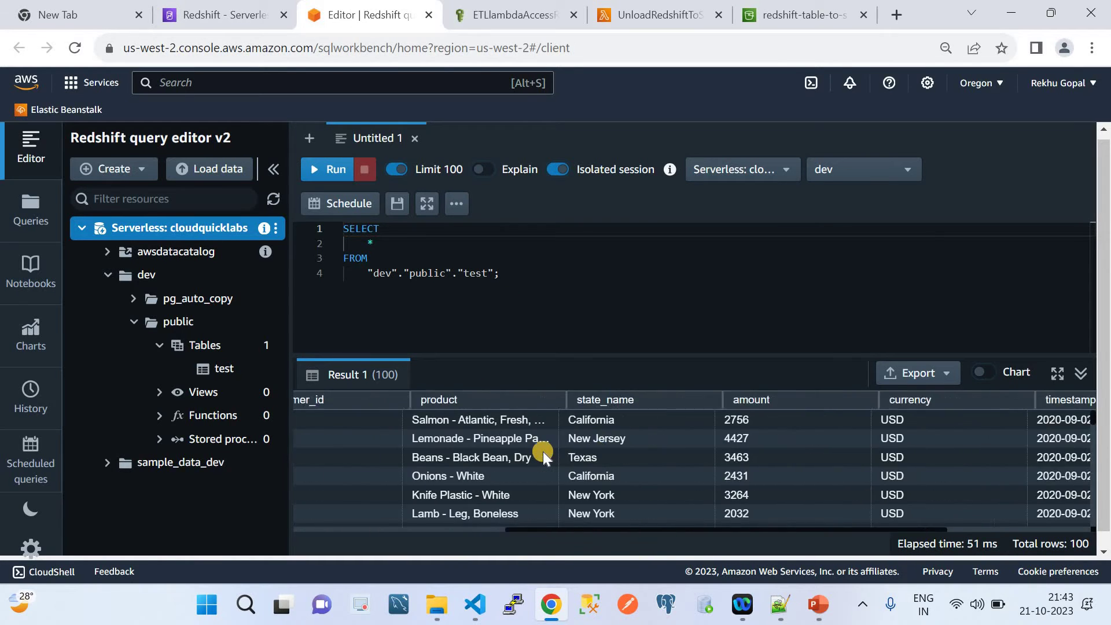
pyautogui.hscroll(2, 543, 451)
pyautogui.hscroll(-7, 543, 451)
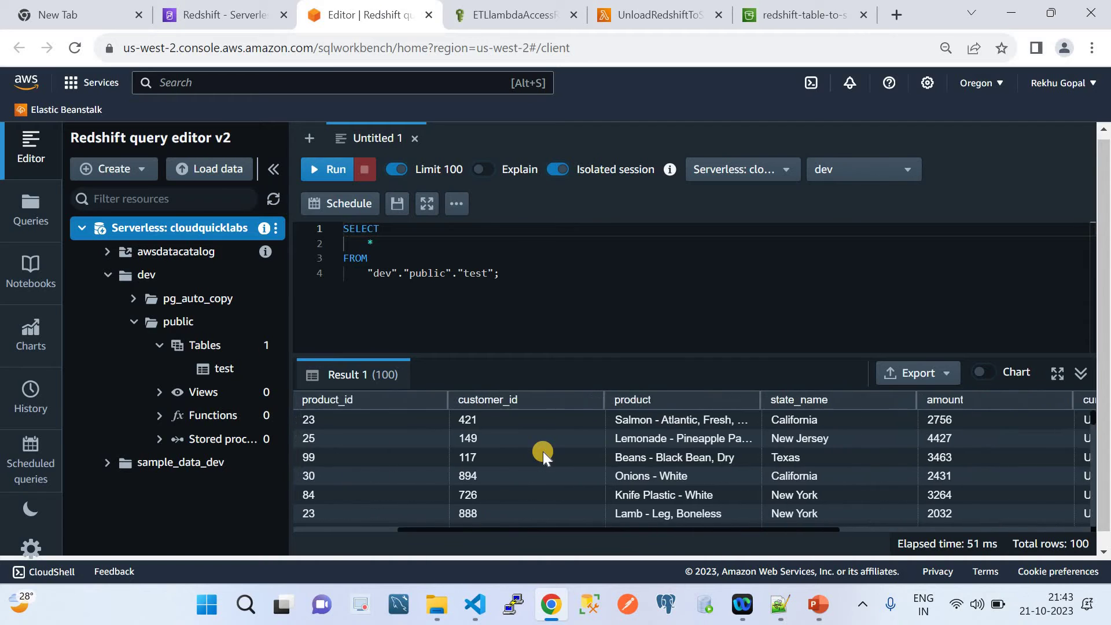